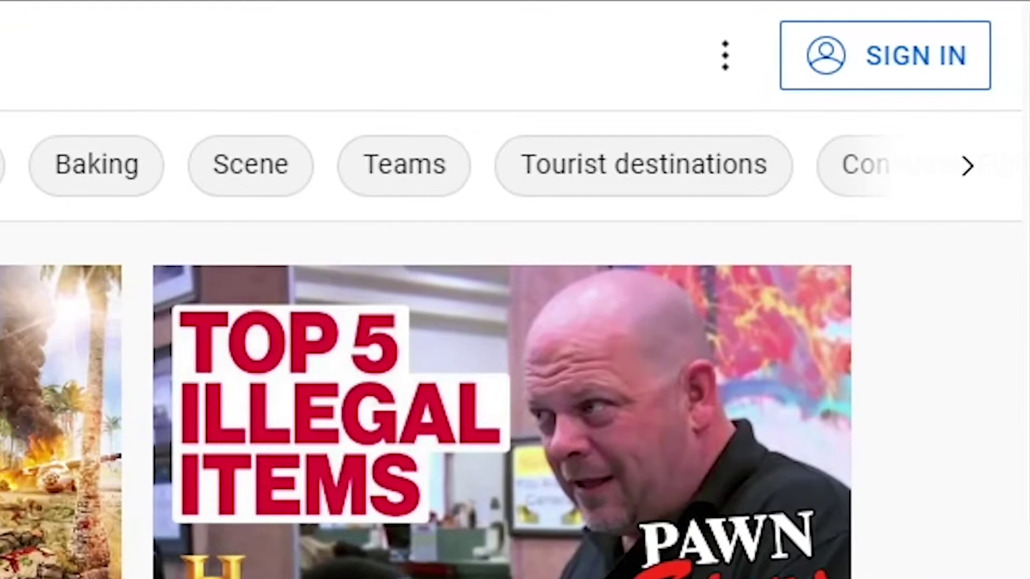
Start creating a new Google account for managing a business.
click(943, 69)
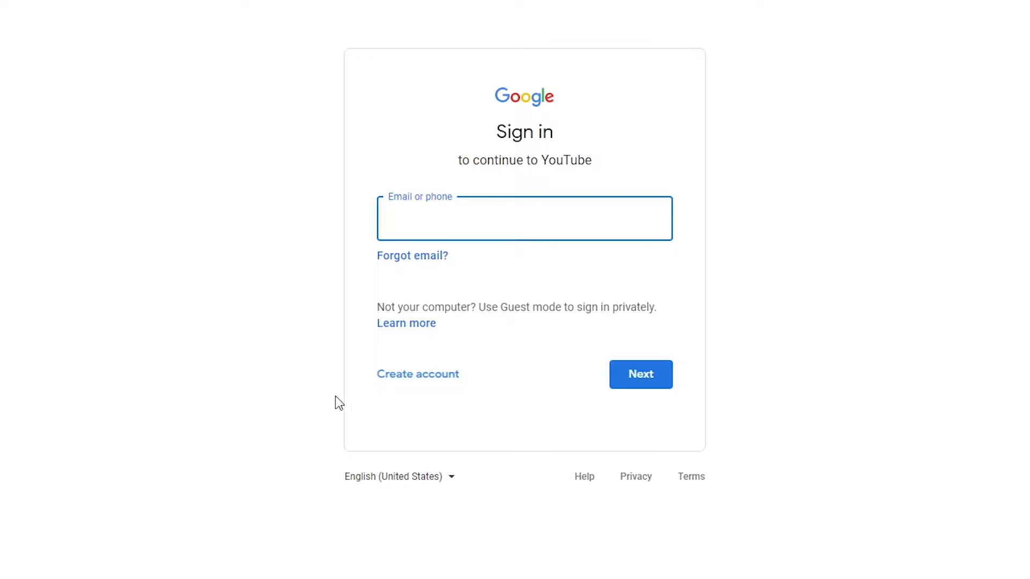
click(417, 380)
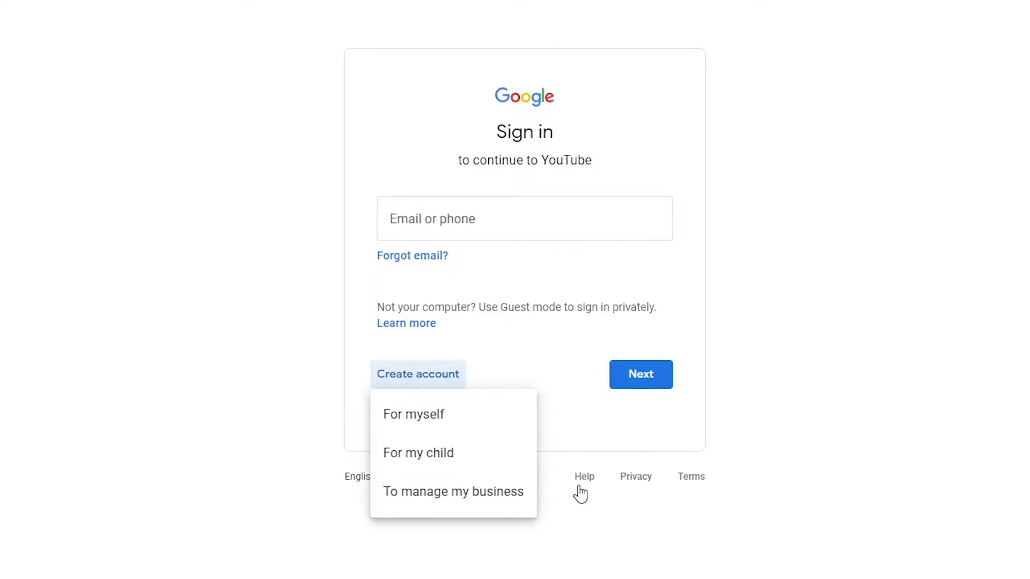
click(520, 503)
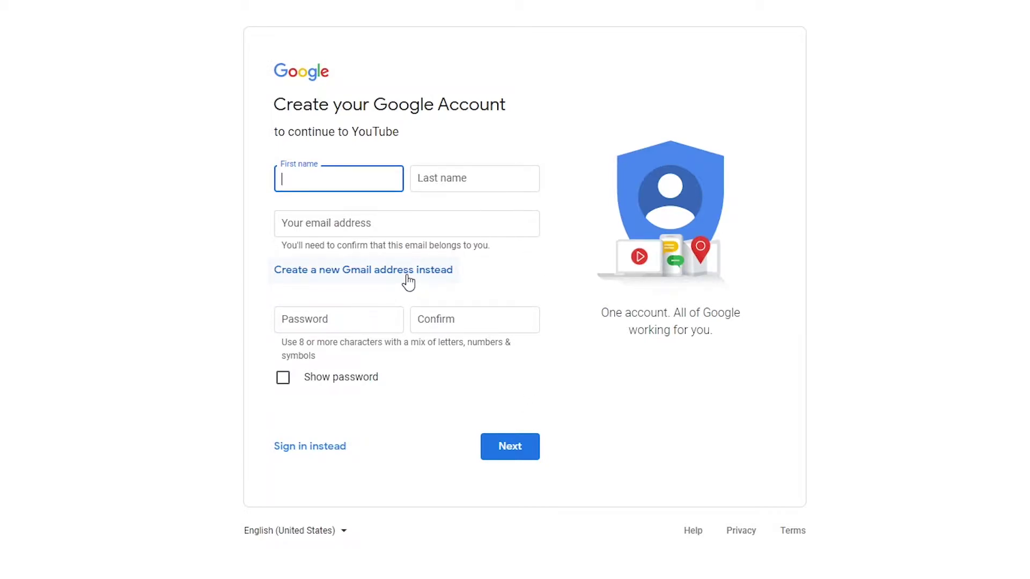
Enter the first and last name, e-mail address and password twice, then submit the sign-up.
key(Tab)
key(Tab)
key(Tab)
key(Tab)
click(509, 456)
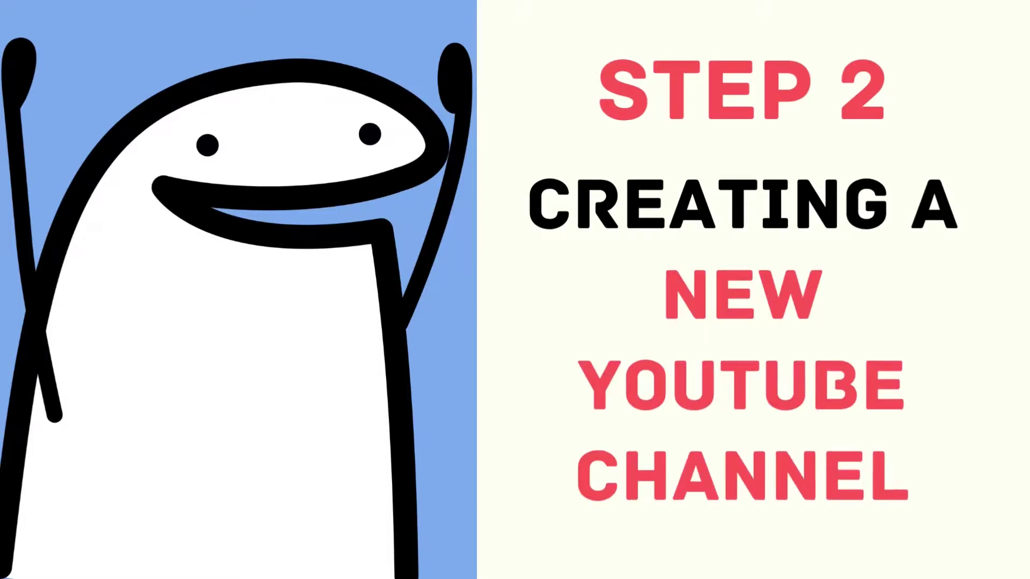
Create a new channel named 'Makin Money Channel' from the account menu.
mouse_move(712, 340)
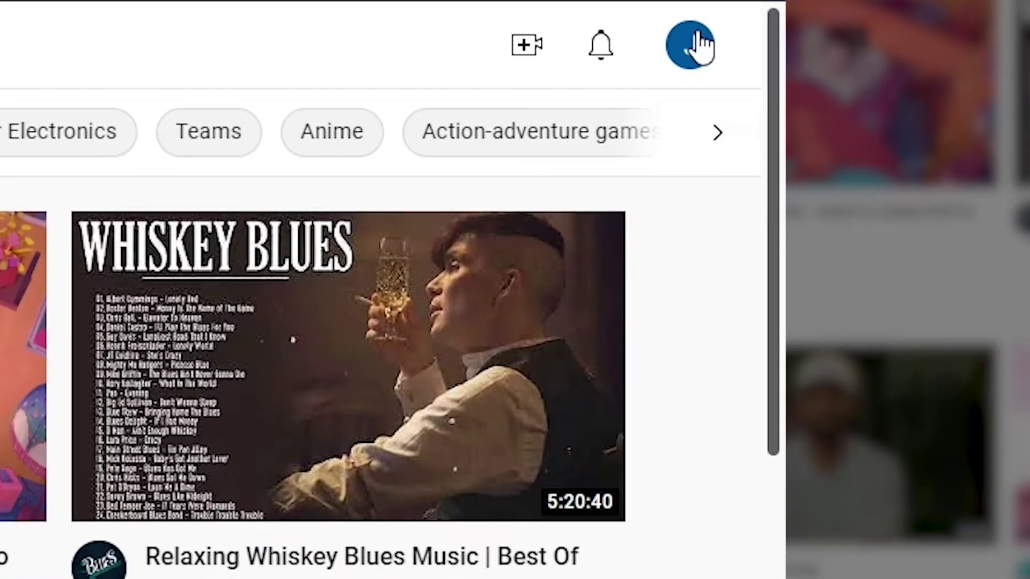
click(695, 47)
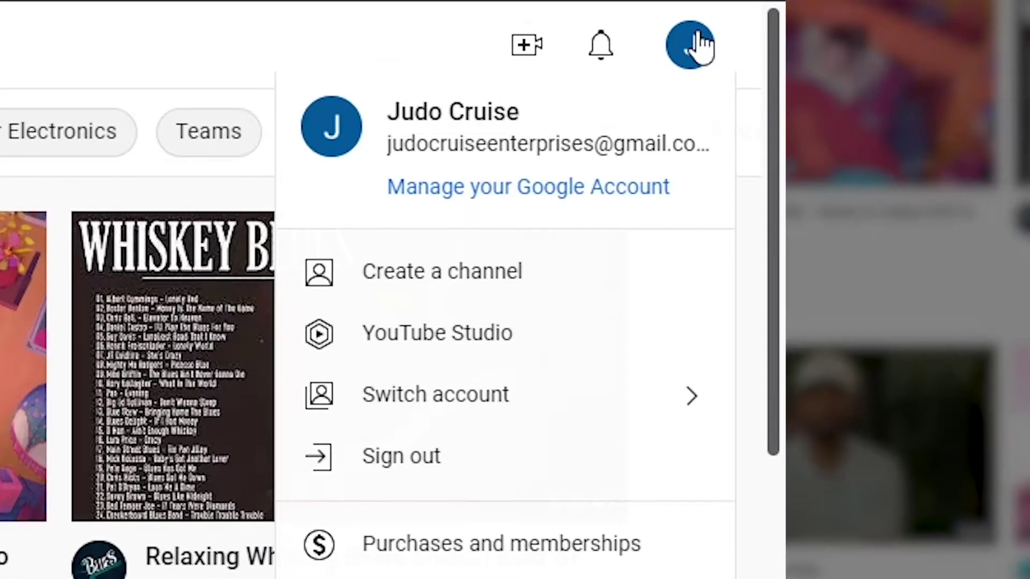
click(572, 291)
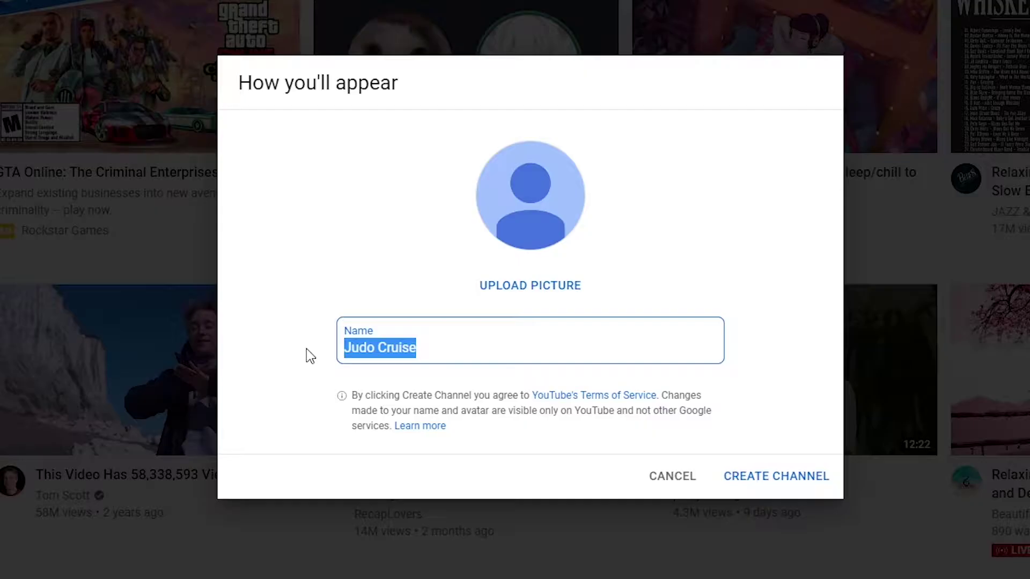
text(Makin Money )
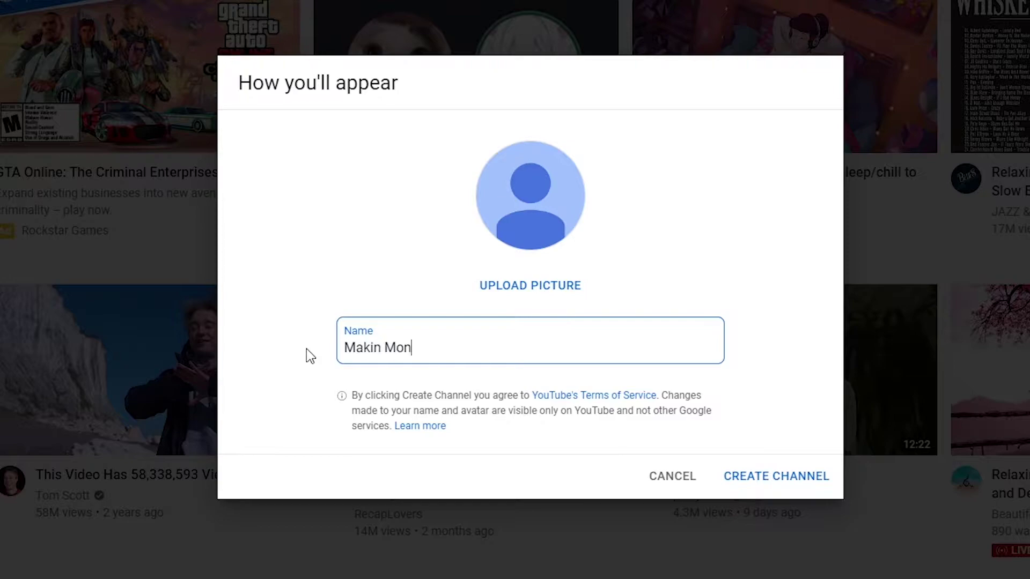
text(Channel)
click(768, 477)
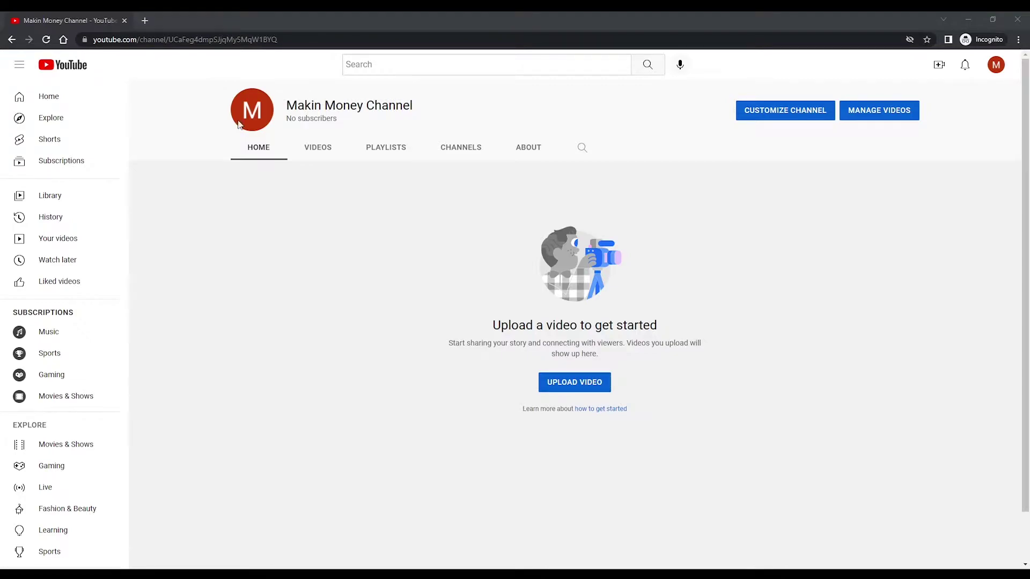
Set the mmc logo as the channel's profile picture and replace the banner image.
mouse_move(253, 111)
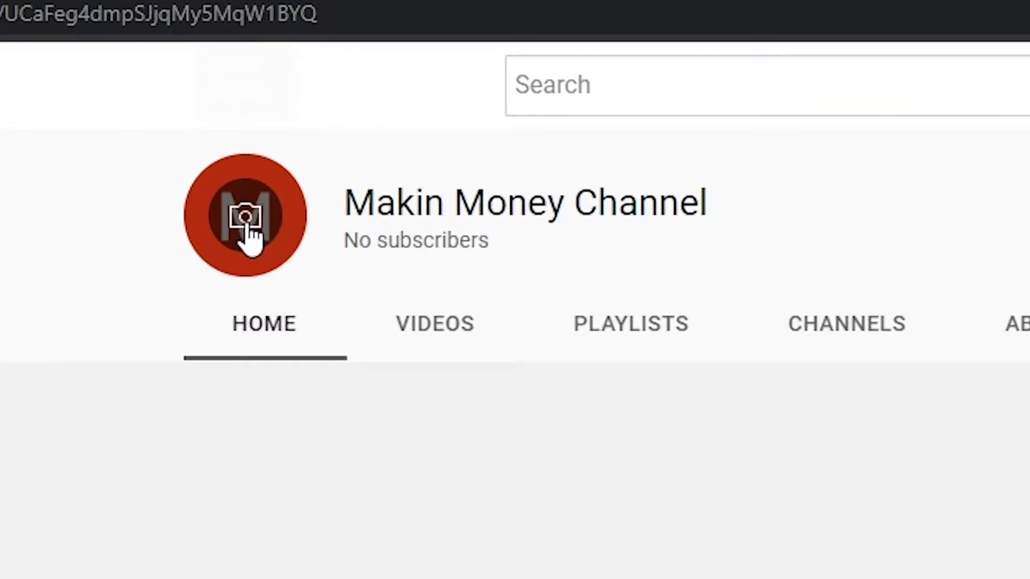
click(248, 234)
click(517, 421)
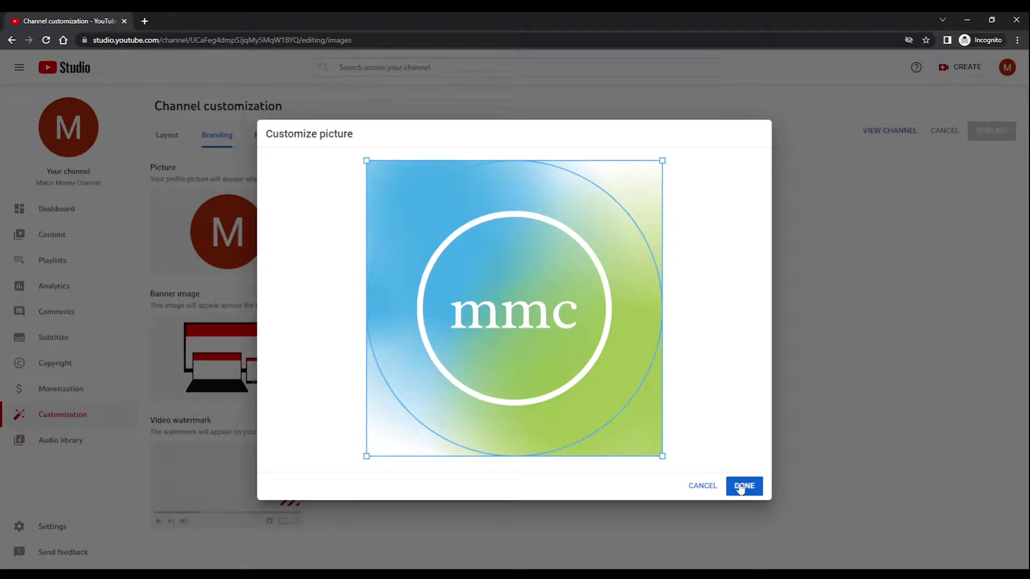
click(740, 487)
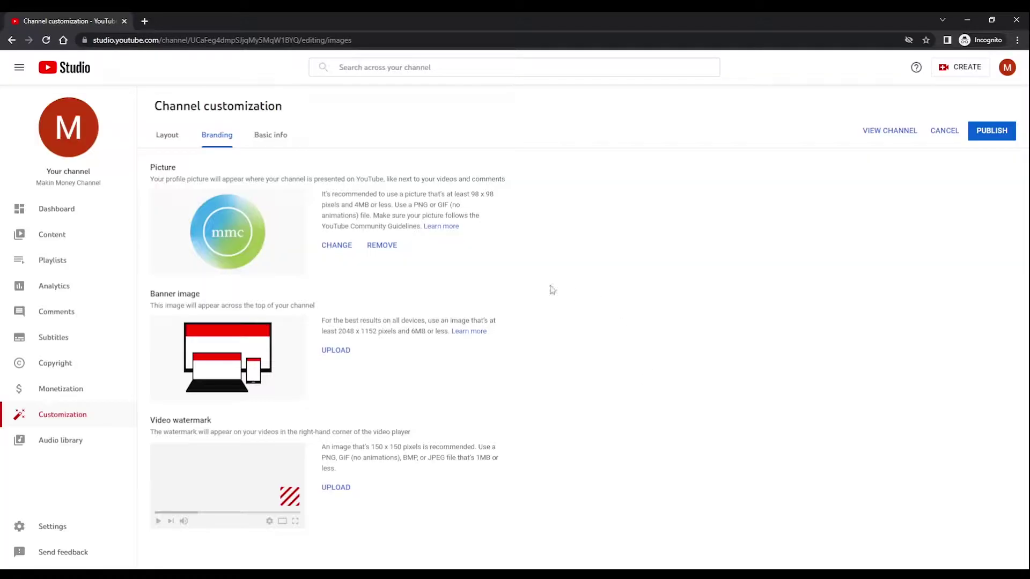
click(338, 348)
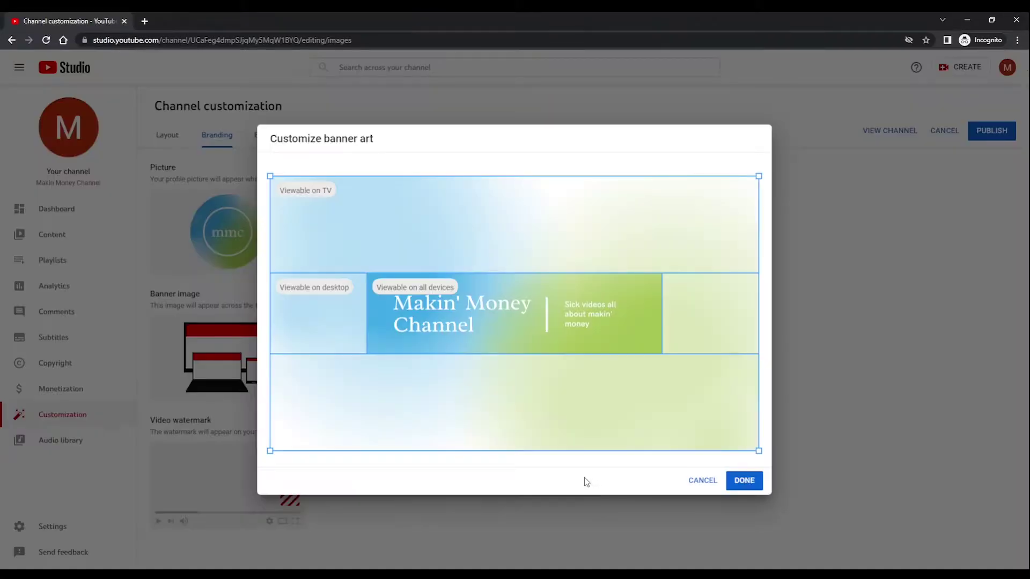
click(745, 487)
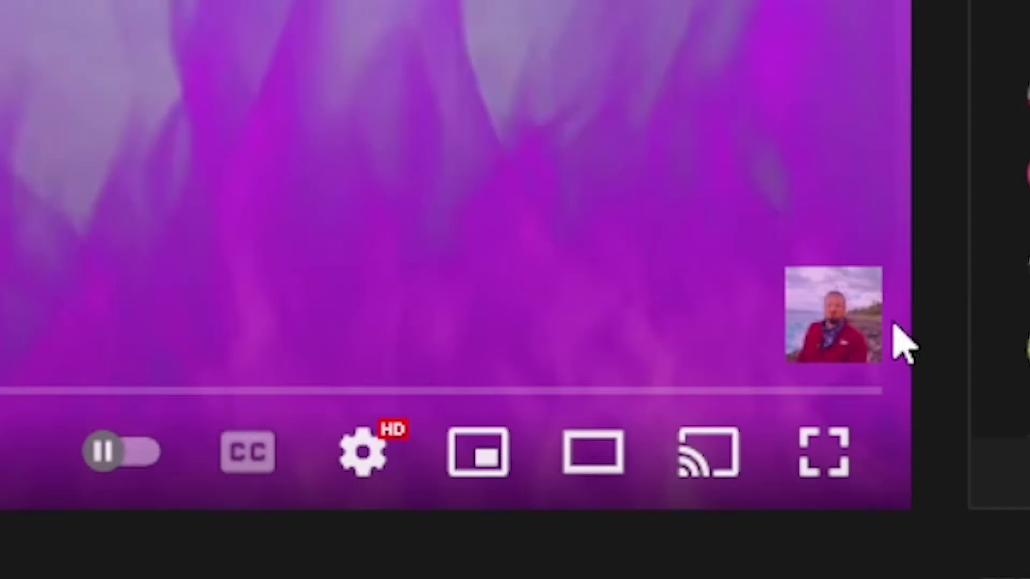
Subscribe to two channels using the SUBSCRIBE button in their video watermark cards.
mouse_move(955, 485)
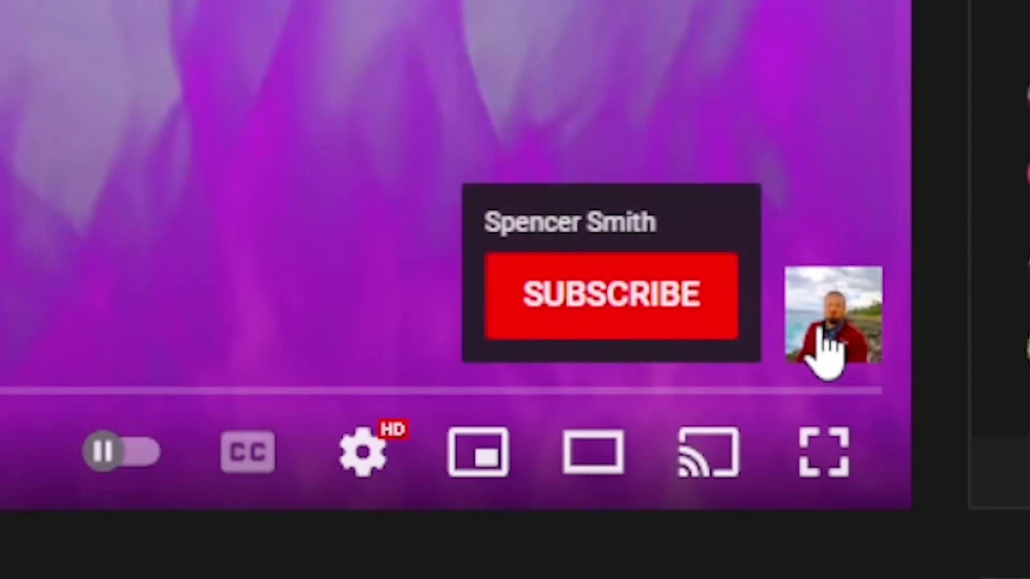
click(597, 335)
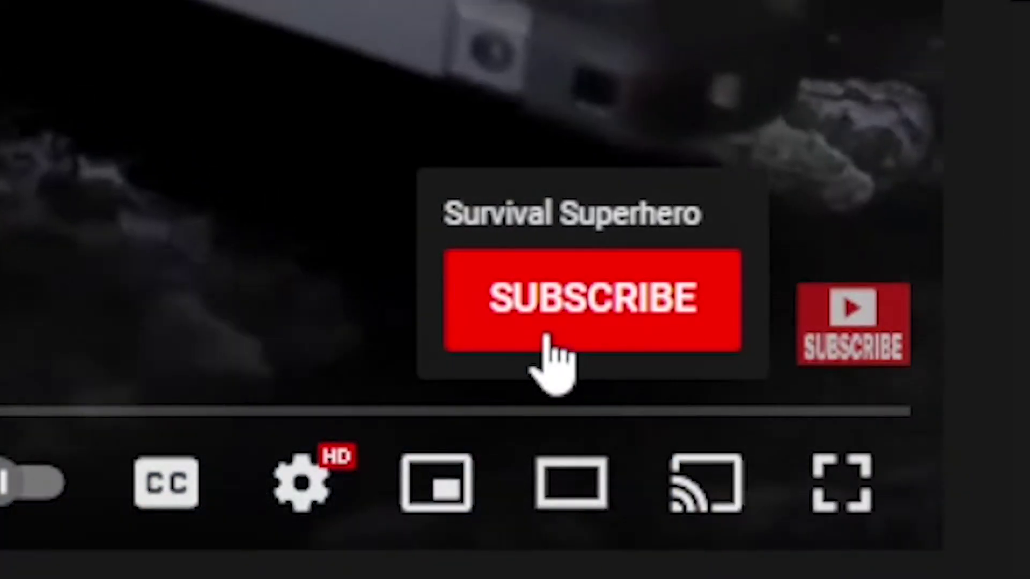
click(585, 343)
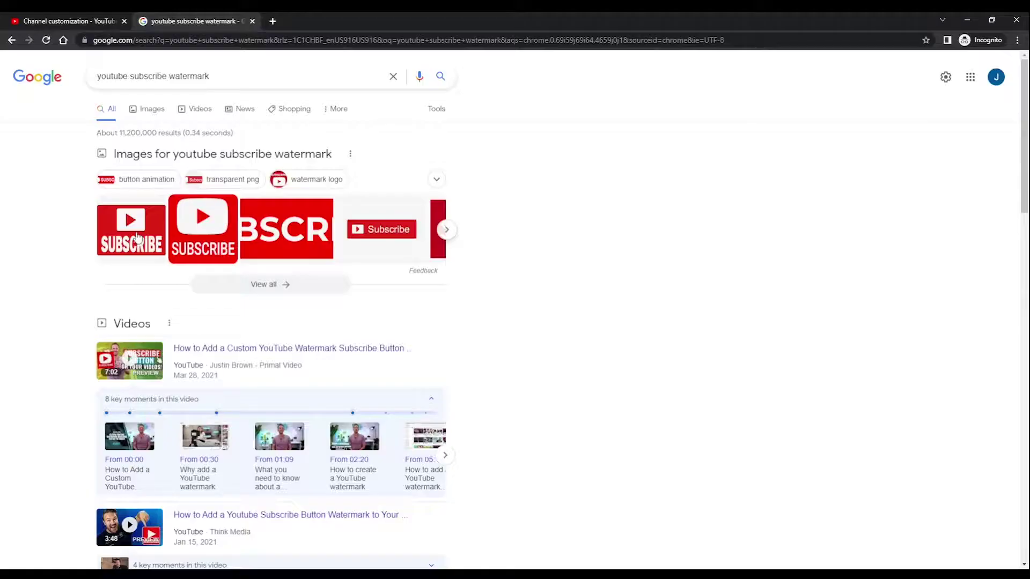
Create a new custom-size Canva design of 150 × 150 px.
click(132, 229)
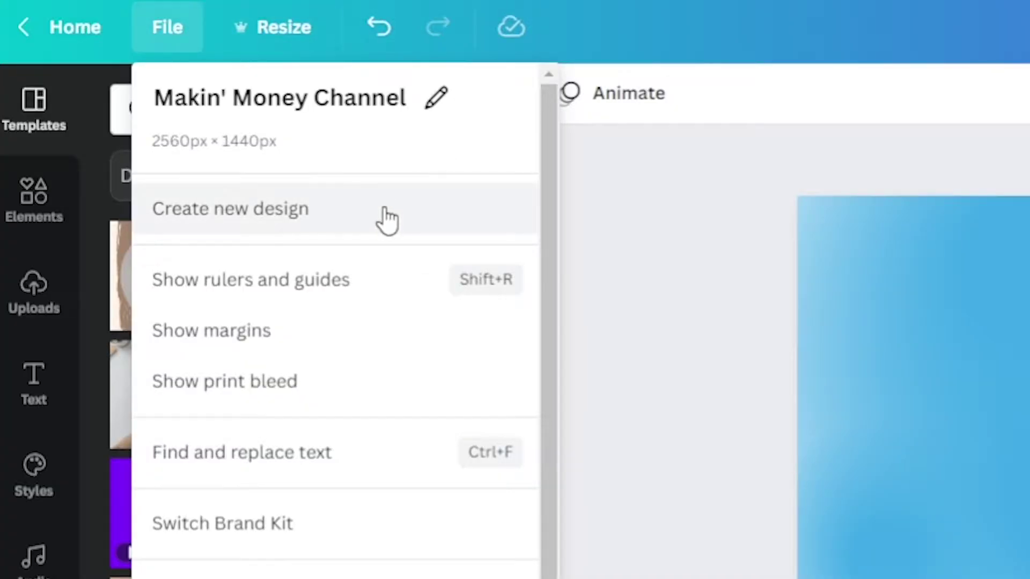
click(168, 146)
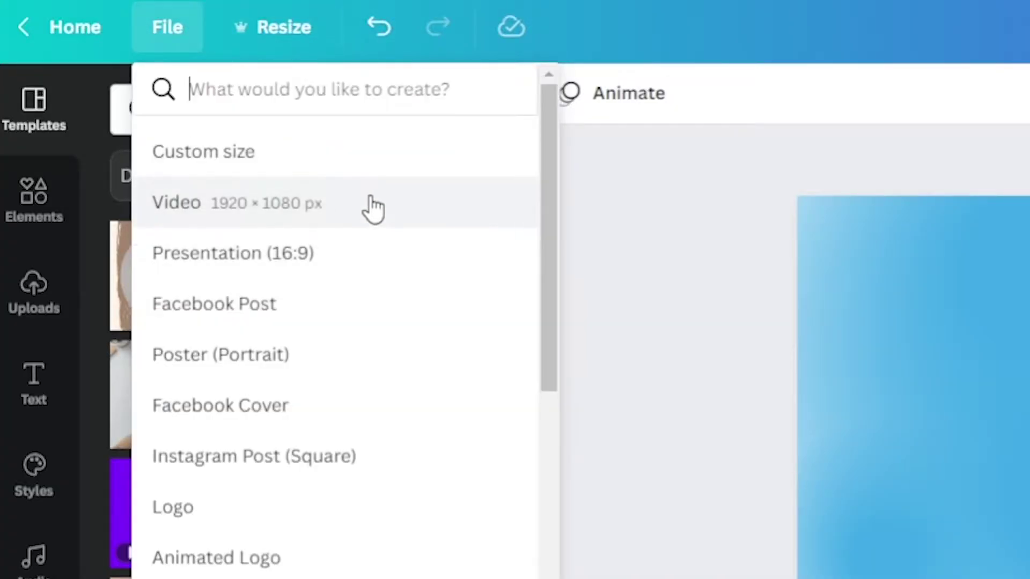
click(90, 118)
text(150)
key(Tab)
text(150)
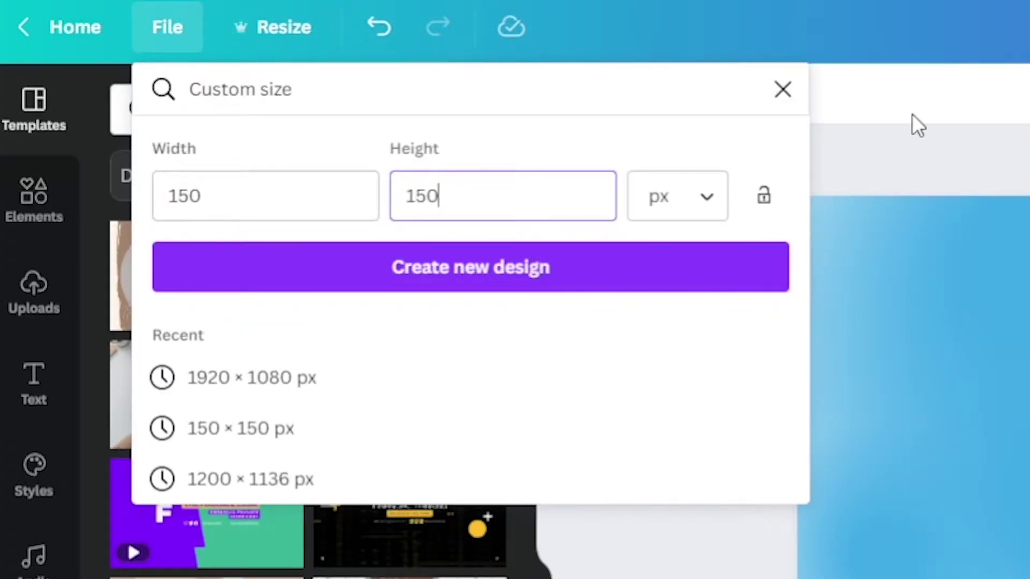
click(533, 276)
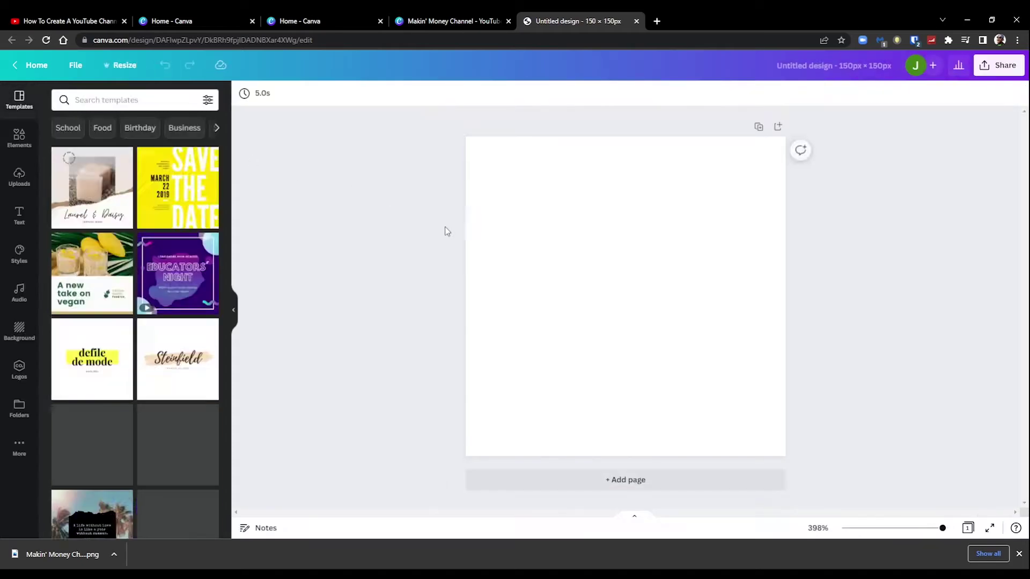
Paste the red SUBSCRIBE image and stretch it to fill the whole canvas.
key(ctrl+v)
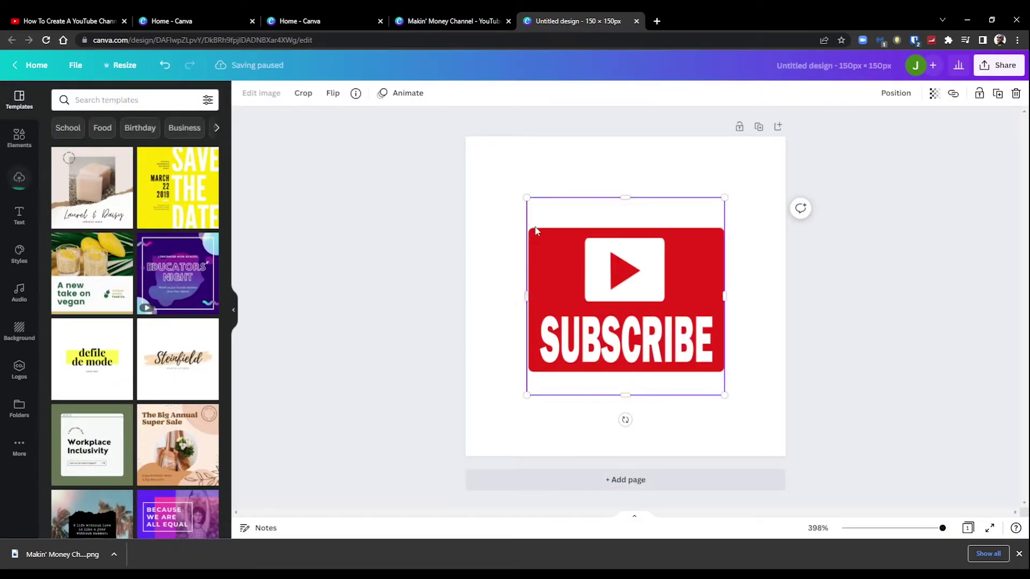
drag(528, 198, 456, 144)
drag(722, 396, 796, 449)
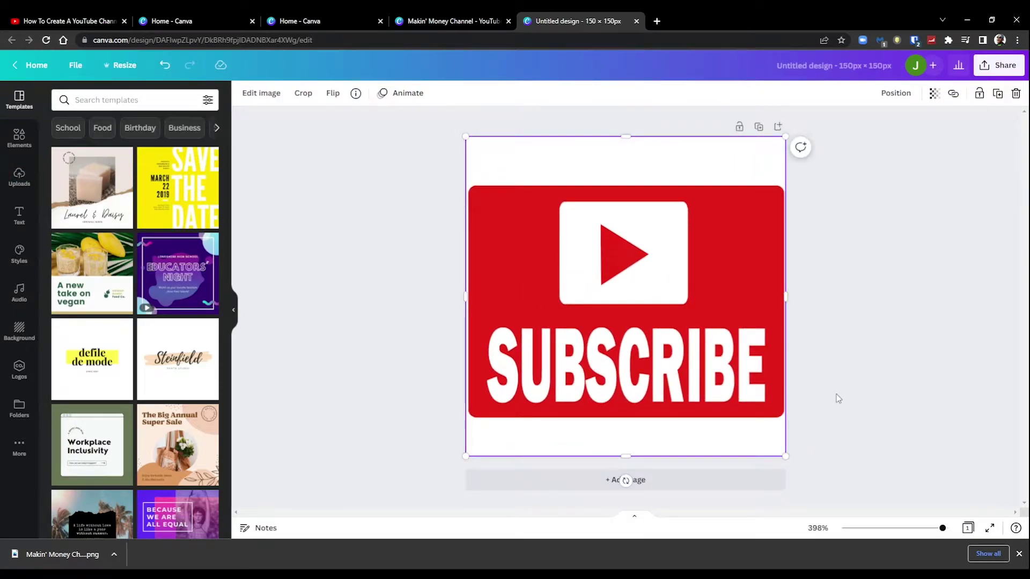
Download the design as a PNG, toggling the transparent background option.
click(999, 65)
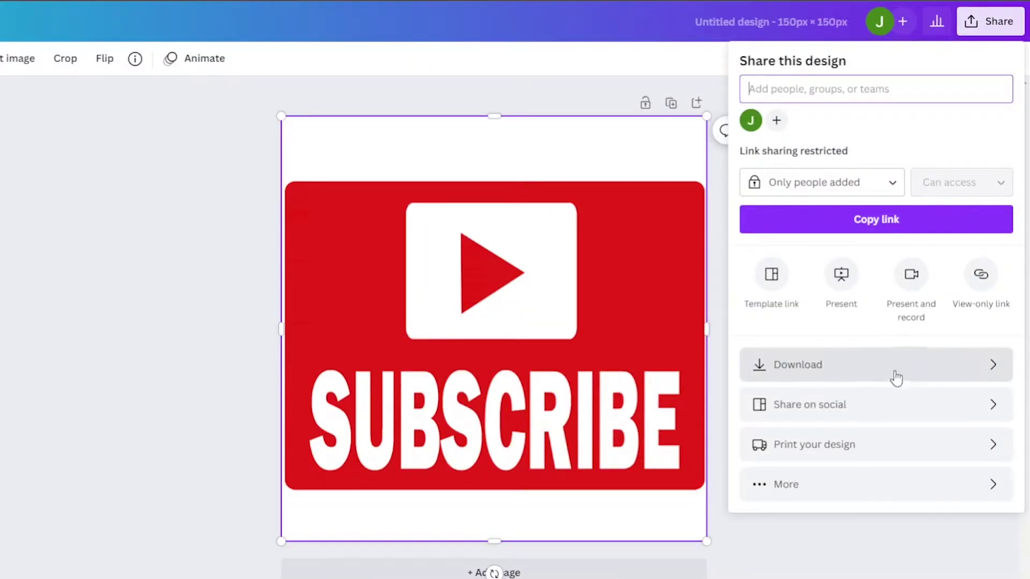
click(928, 329)
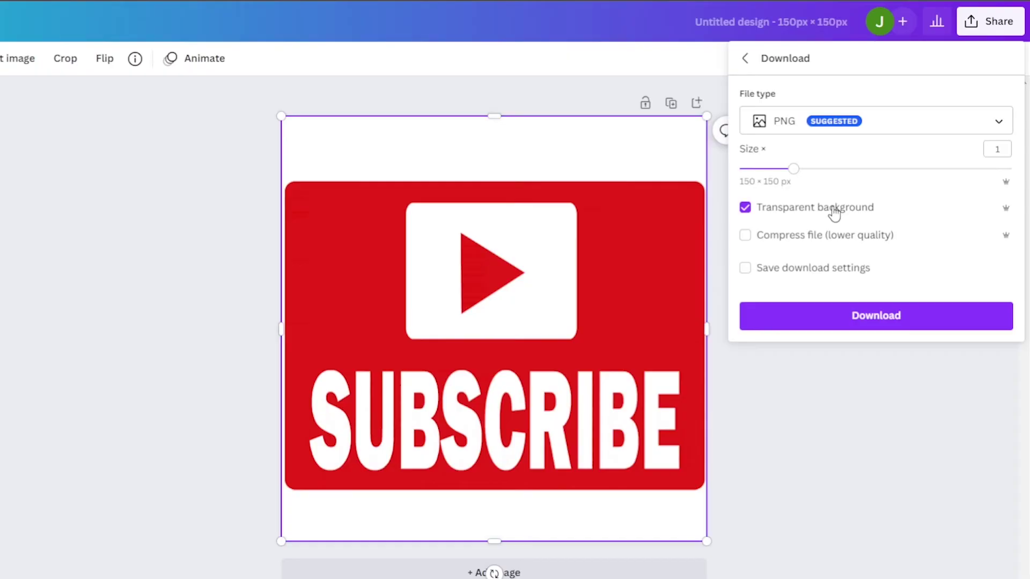
click(832, 209)
click(896, 321)
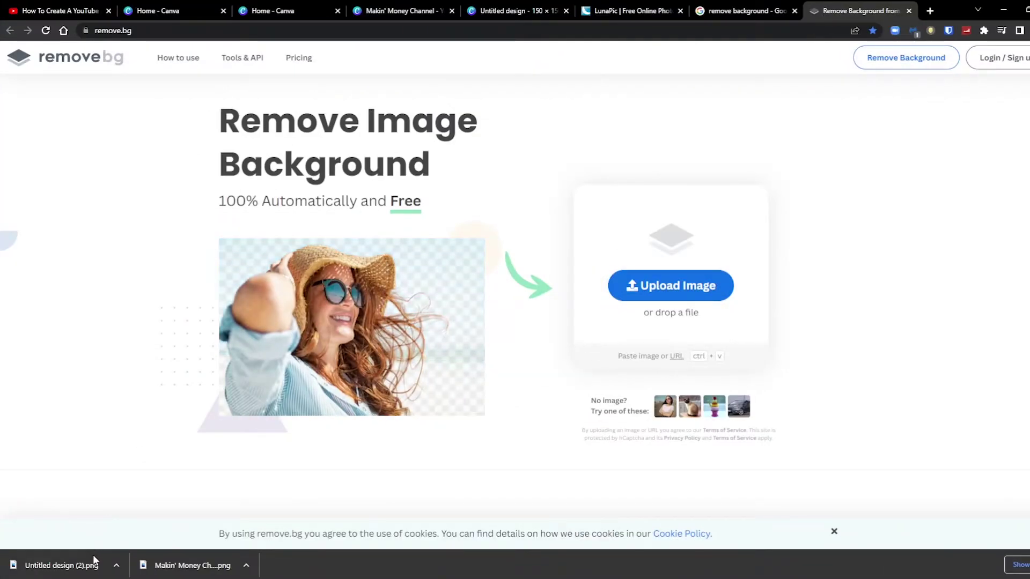
Upload the downloaded SUBSCRIBE PNG to remove.bg and download the background-free version.
drag(94, 560, 99, 503)
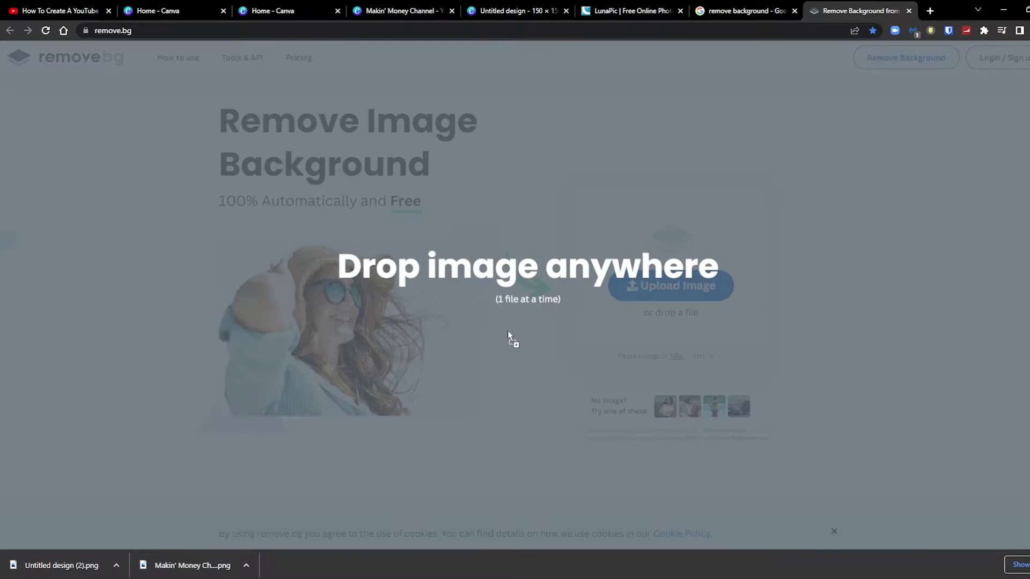
drag(505, 331, 507, 332)
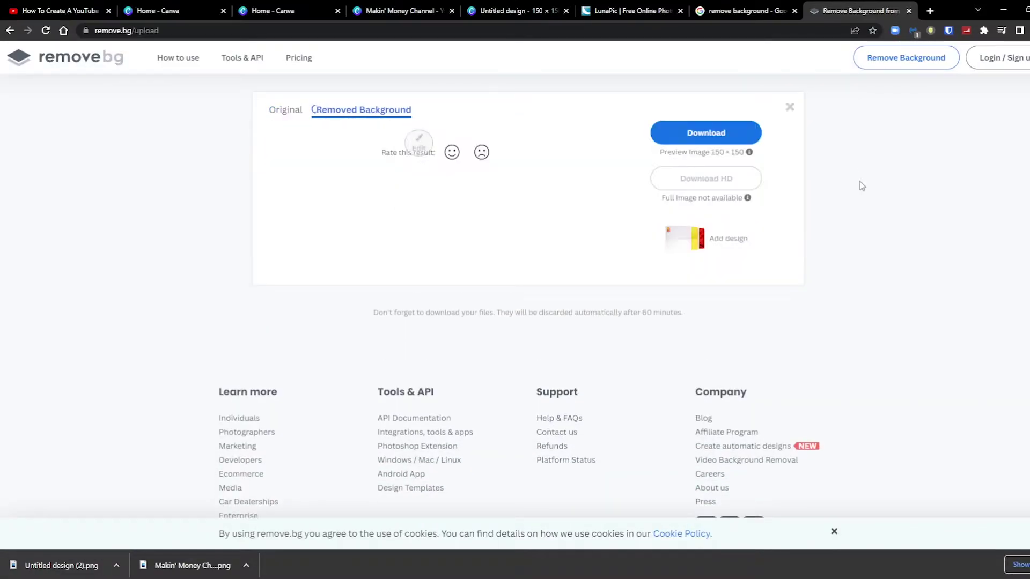
click(702, 140)
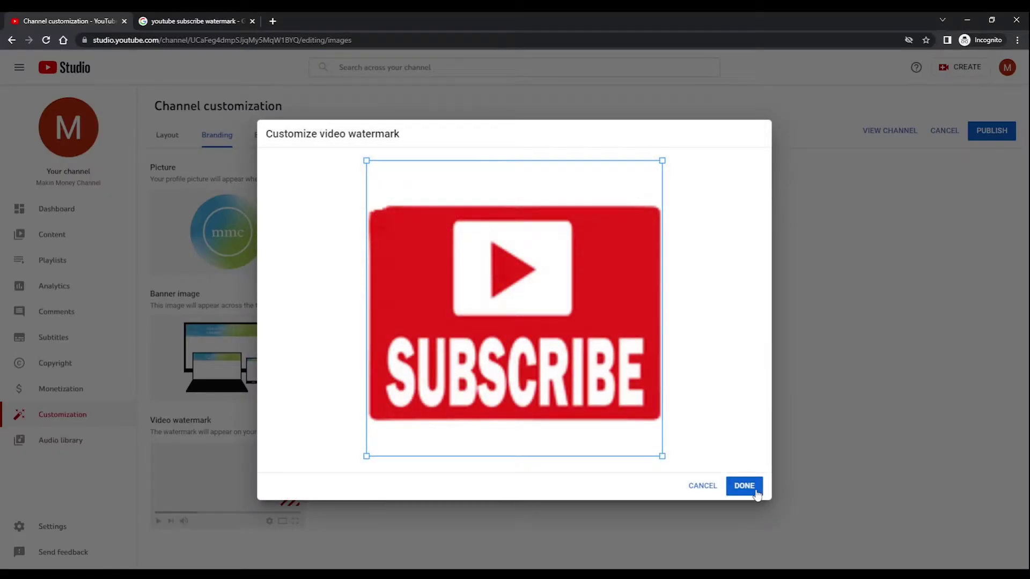
Set the SUBSCRIBE image as the watermark for the entire video and publish the branding.
click(755, 489)
click(617, 393)
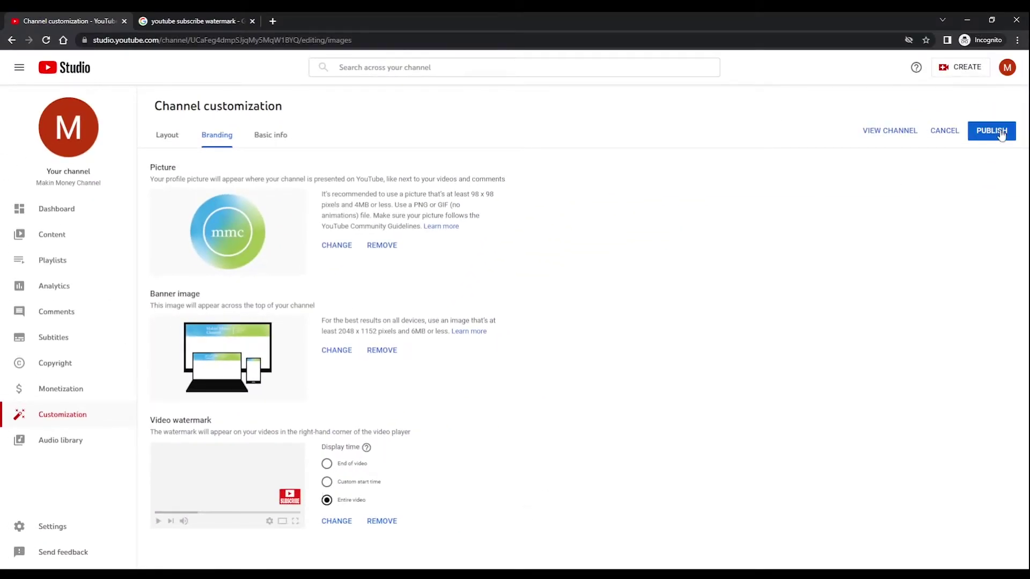
click(1000, 135)
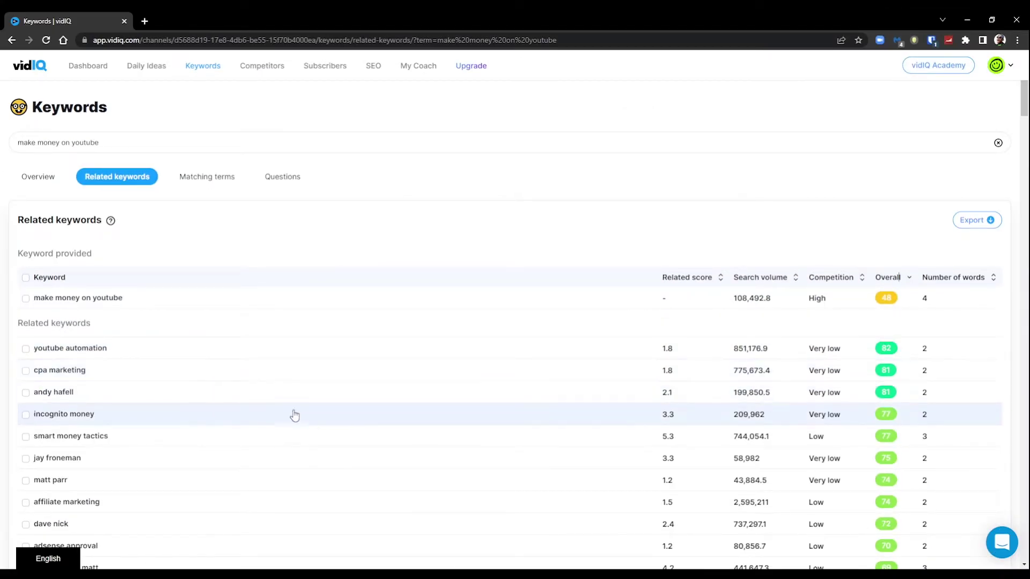
Scroll through vidIQ's related keywords for 'make money on youtube' and their volume and competition scores.
scroll(313, 420, down, 4)
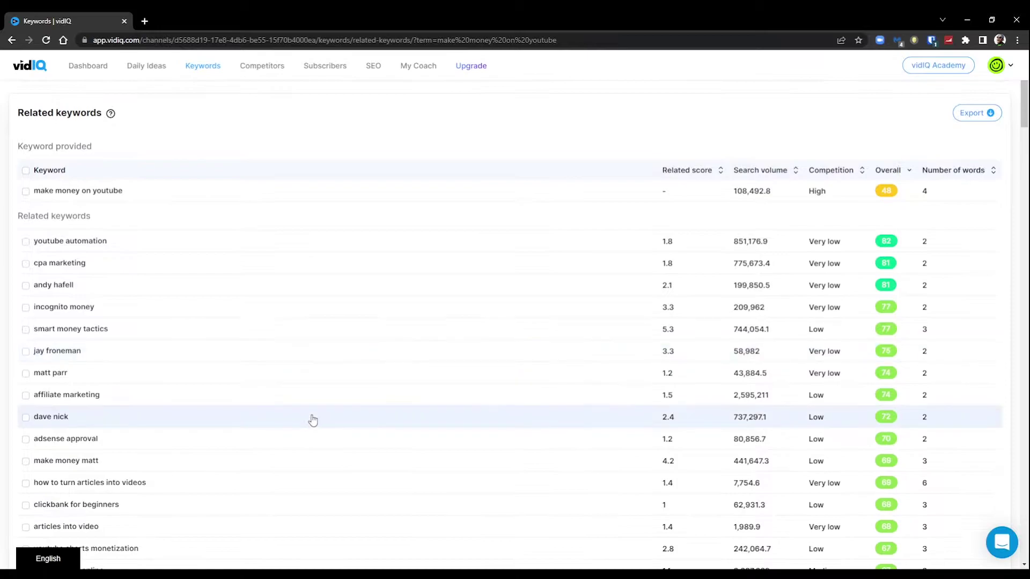
scroll(312, 420, down, 3)
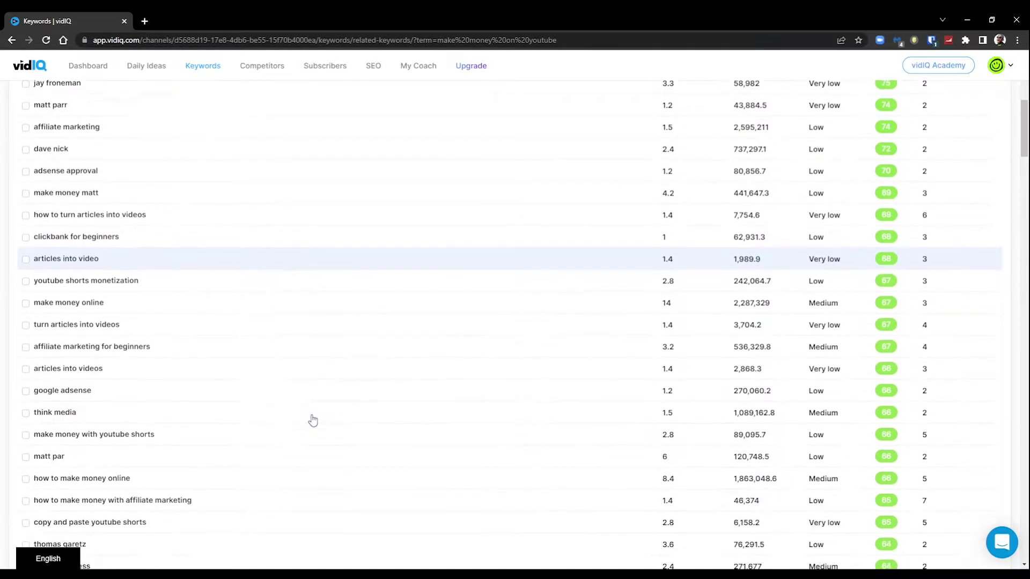
scroll(312, 420, down, 2)
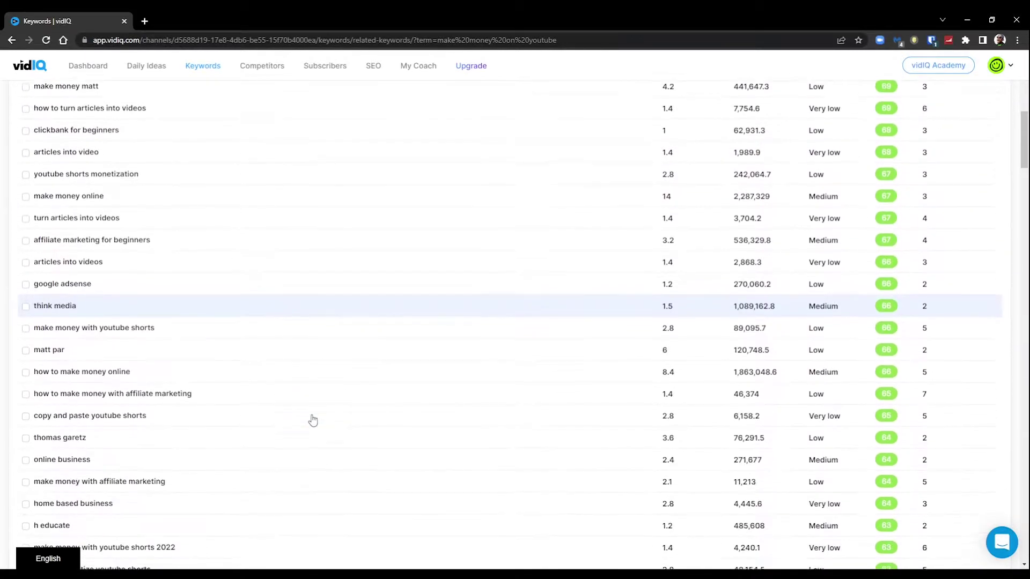
scroll(313, 420, down, 2)
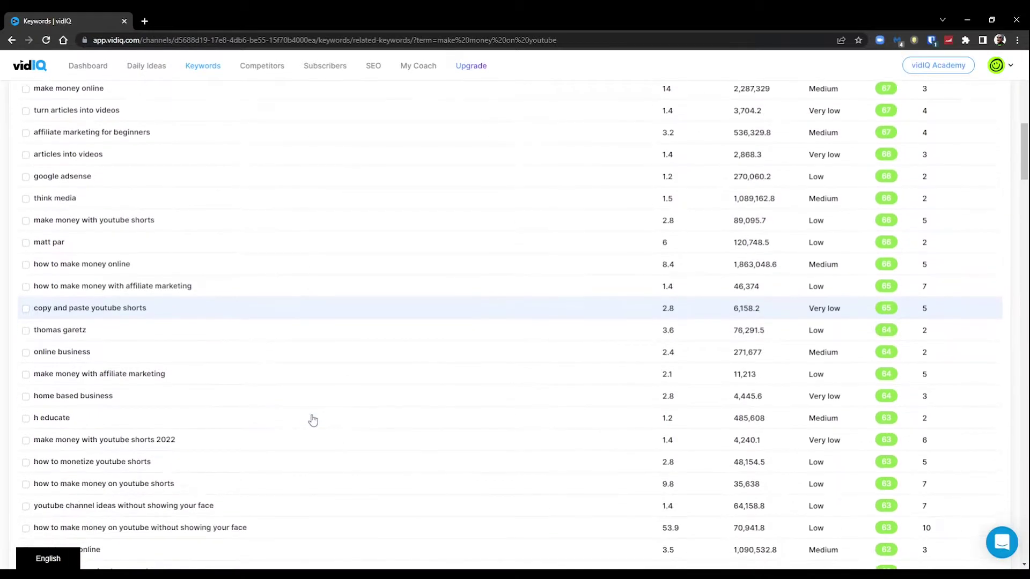
scroll(313, 420, down, 1)
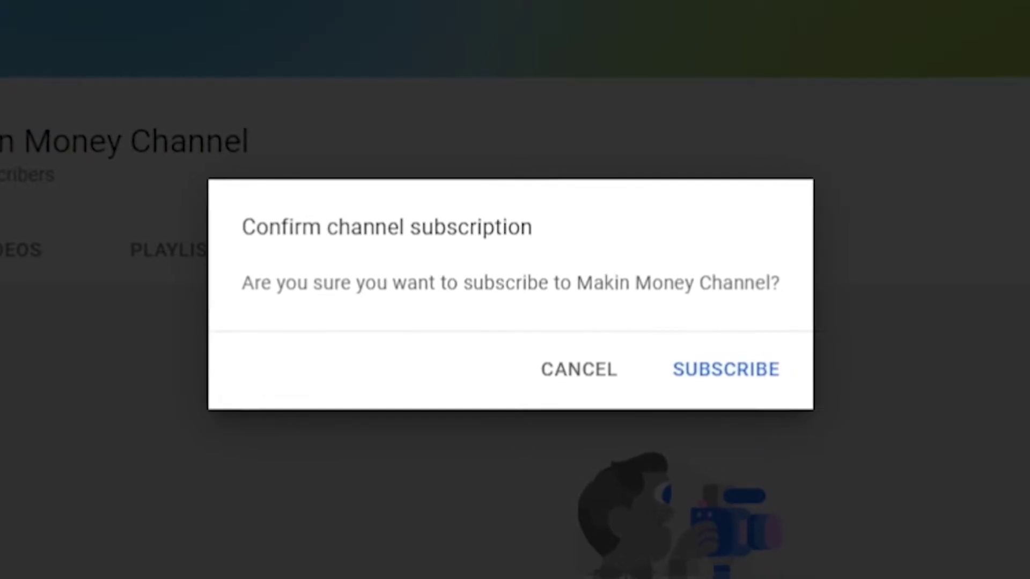
drag(234, 284, 803, 284)
click(804, 285)
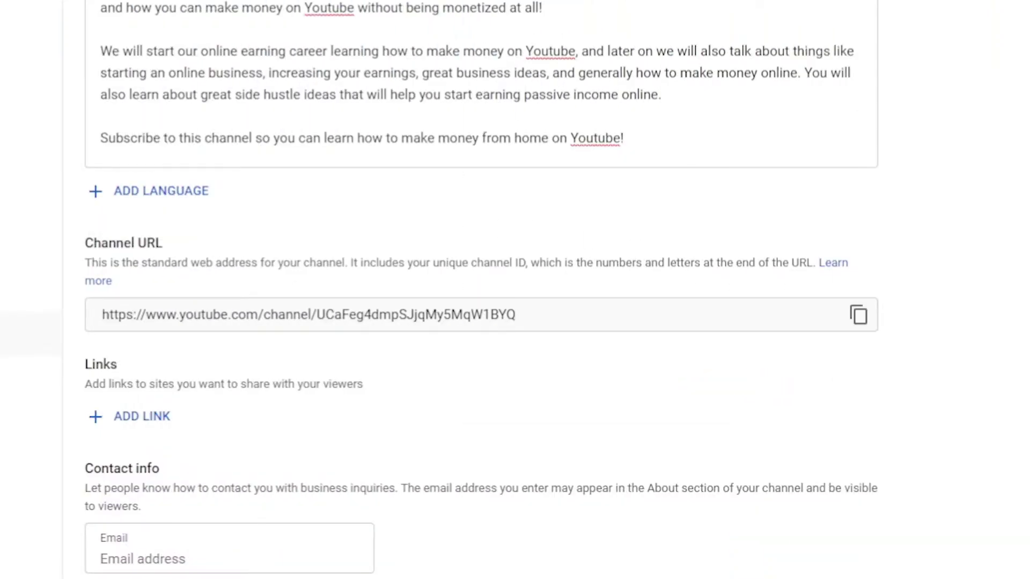
Add a channel link whose URL is the channel address with 'sub_confirmation=1' appended.
click(860, 316)
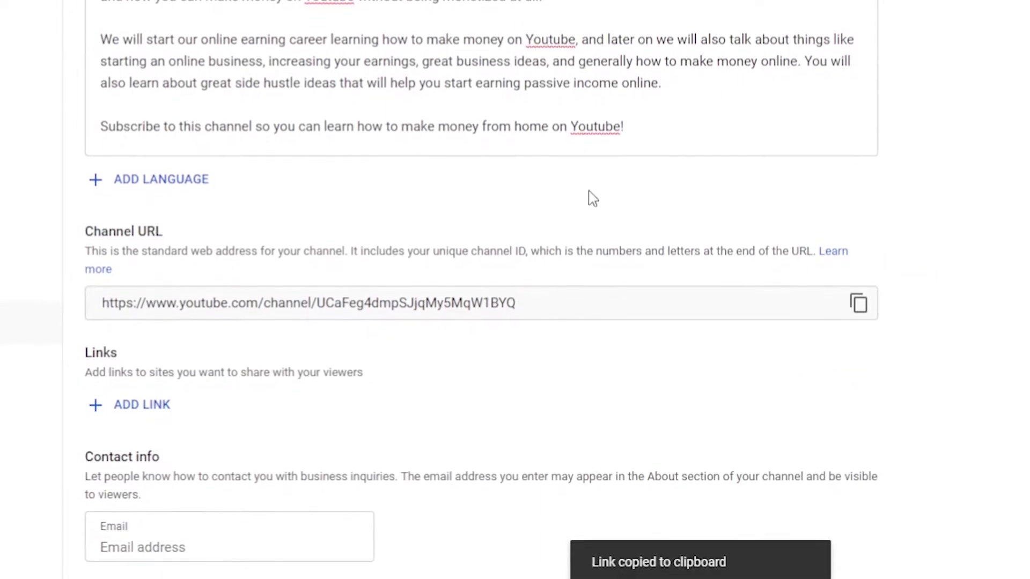
click(127, 411)
click(490, 425)
key(ctrl+v)
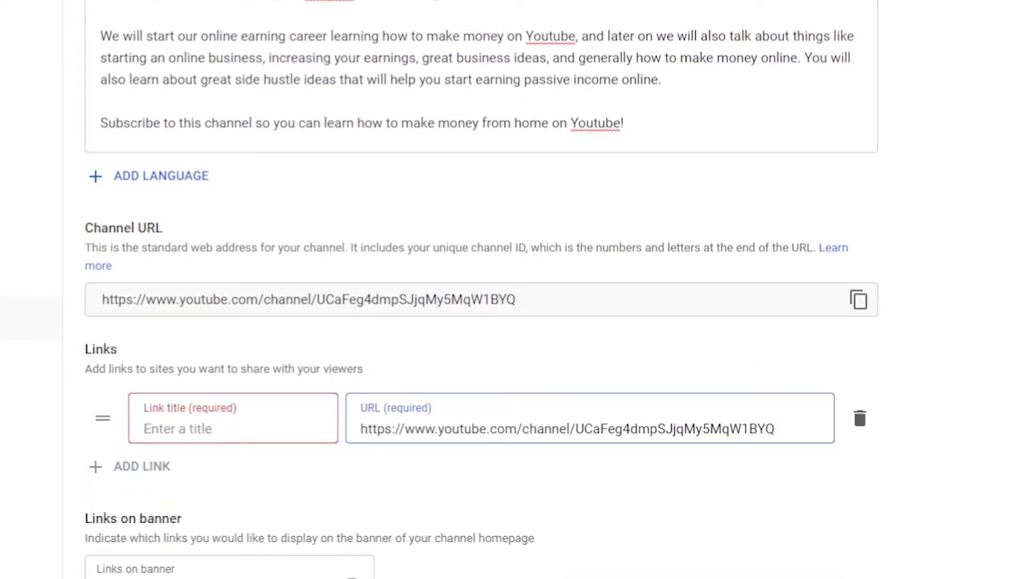
click(233, 428)
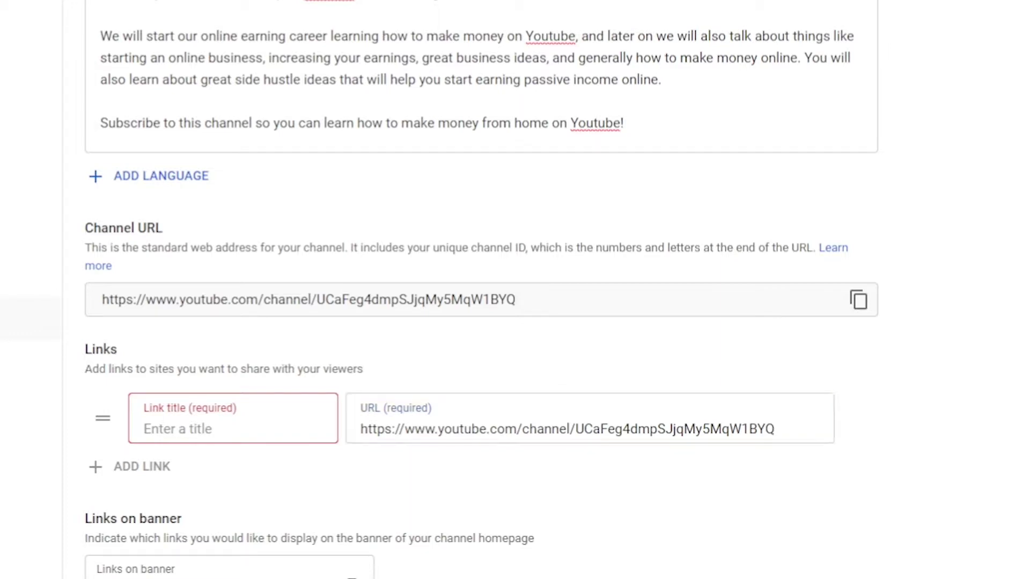
click(778, 429)
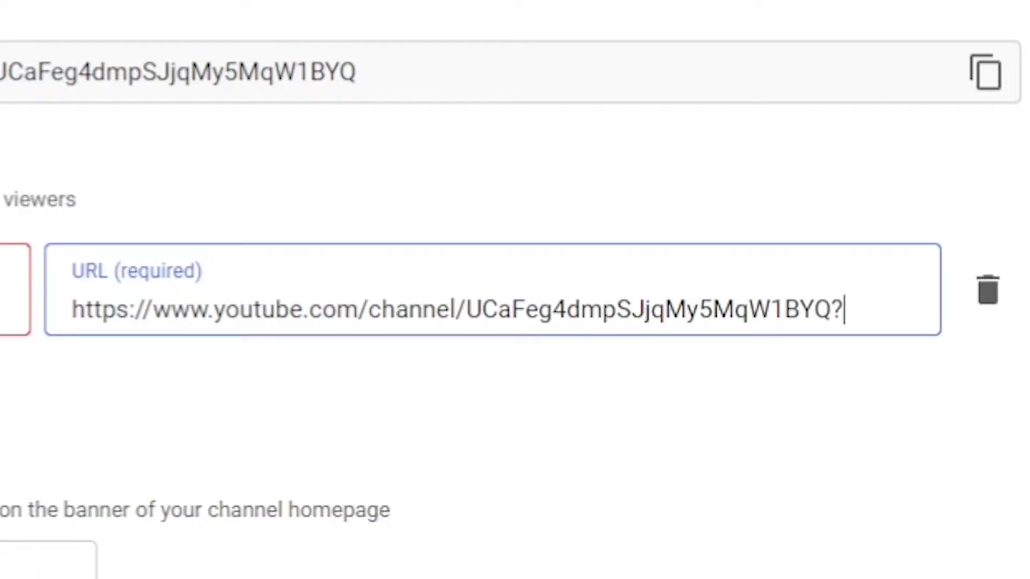
text(sub_confirmation=1)
Title the link 'DON'T EVER CLICK, SRSLY', replacing the initial 'SUBSCRIBE NOW!'.
click(230, 320)
text(SUBSCRIBE)
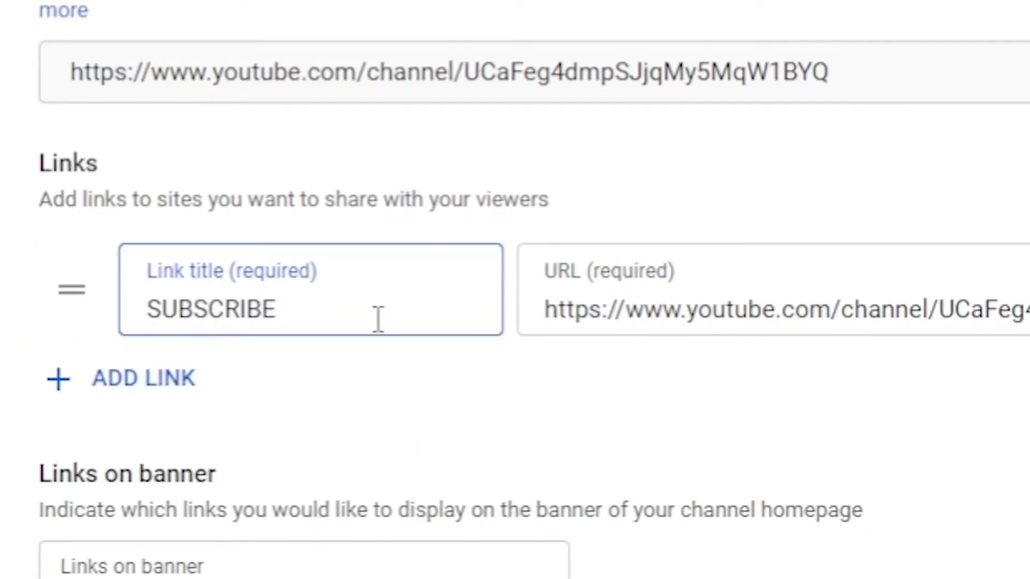
text( NOW!)
drag(371, 314, 146, 311)
text(DON'T EVER CLICK, SRSLY)
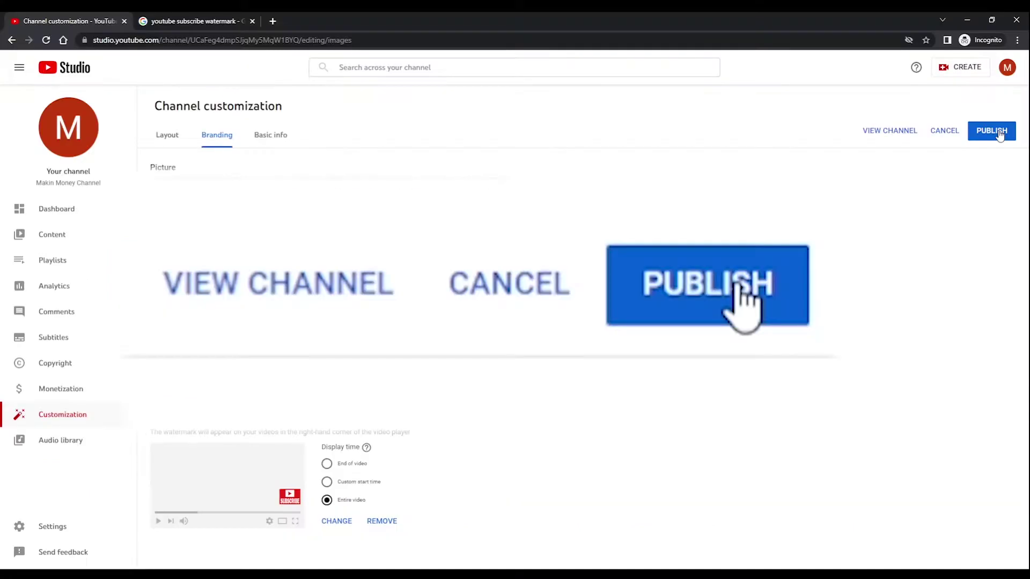
Publish the link, then add the business contact e-mail under Contact info and publish again.
click(999, 133)
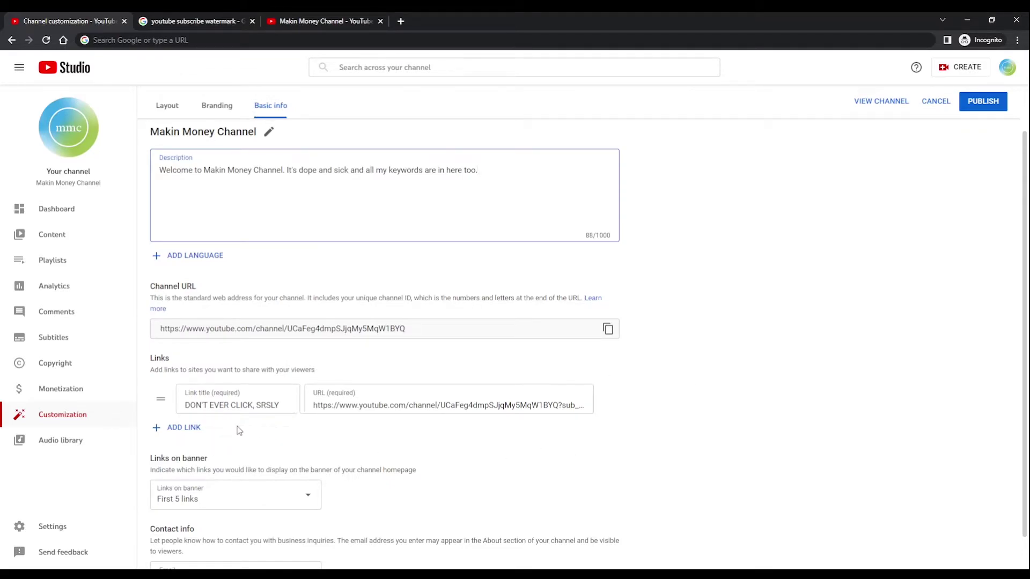
click(182, 428)
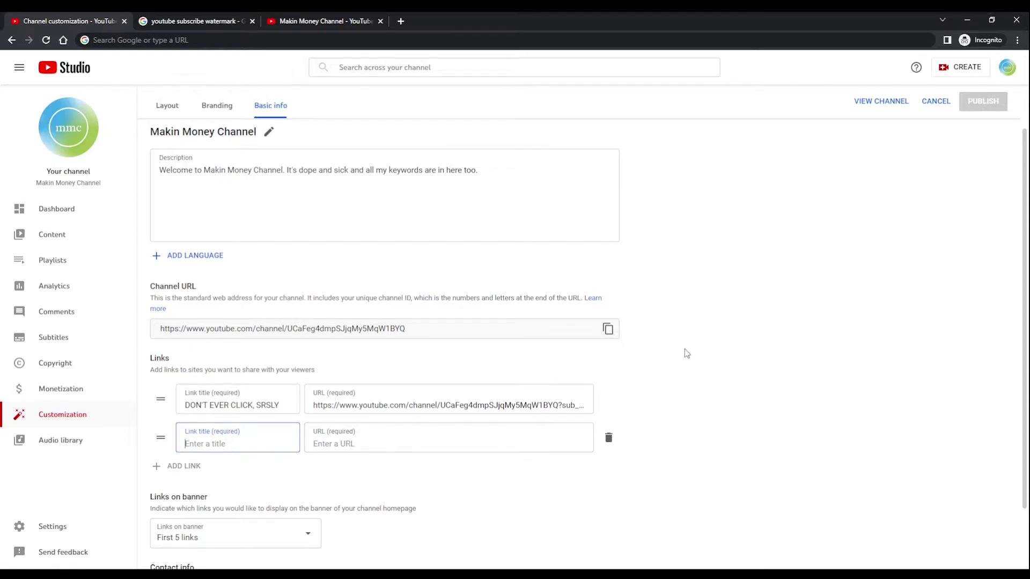
scroll(717, 402, down, 2)
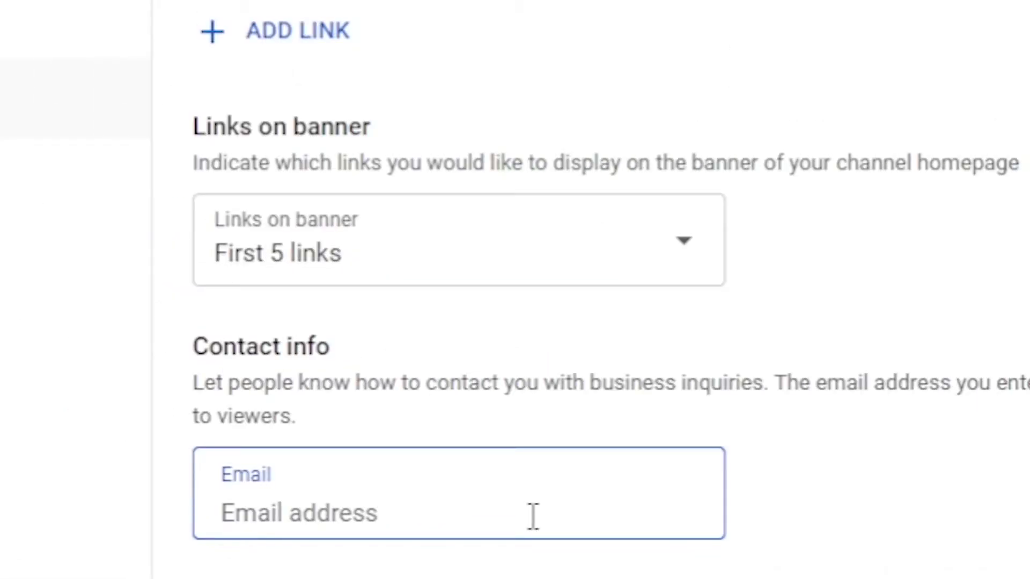
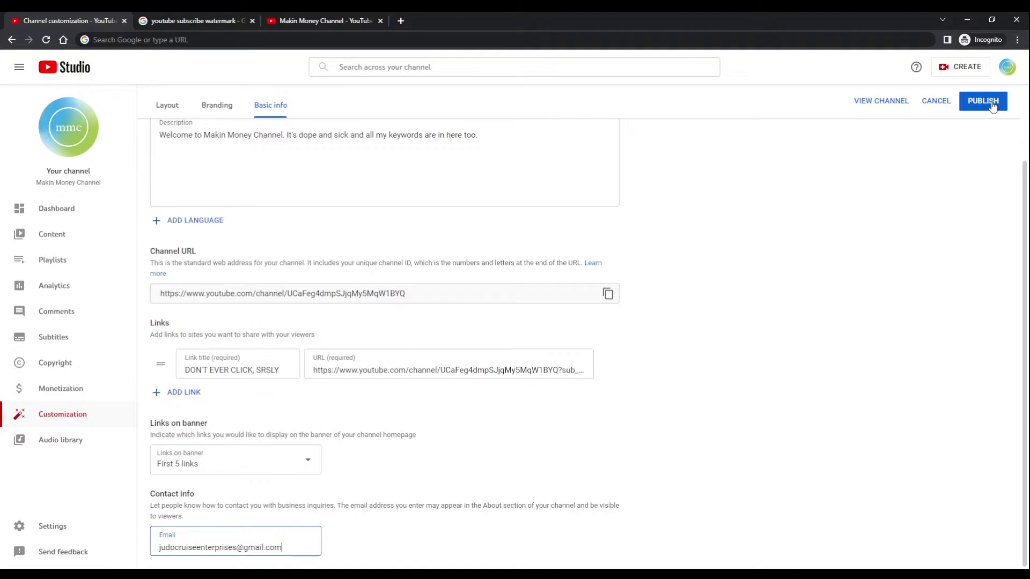
click(993, 107)
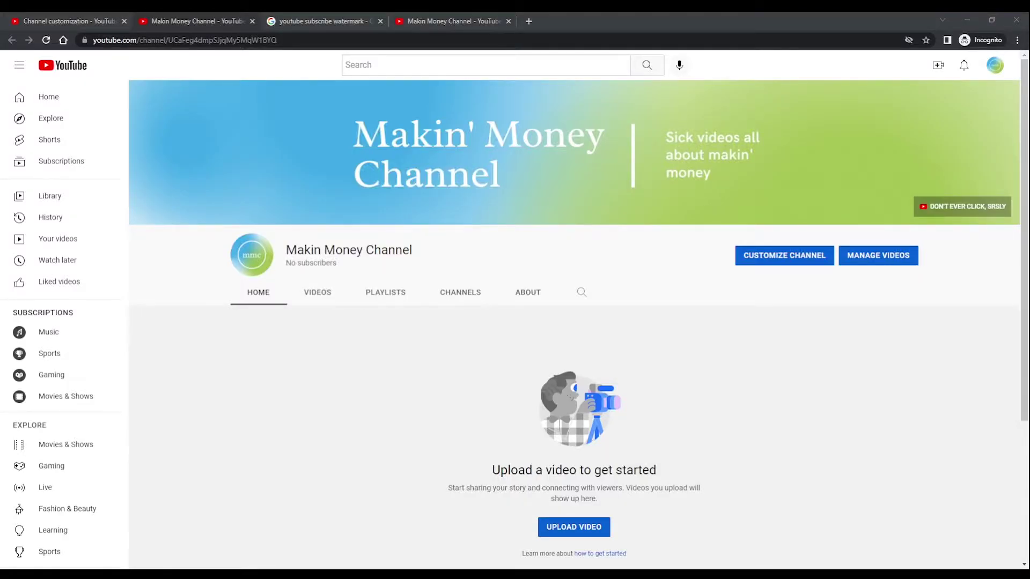
Go from account settings to Channel status and features, then dismiss the YouTube Studio welcome popup.
click(987, 70)
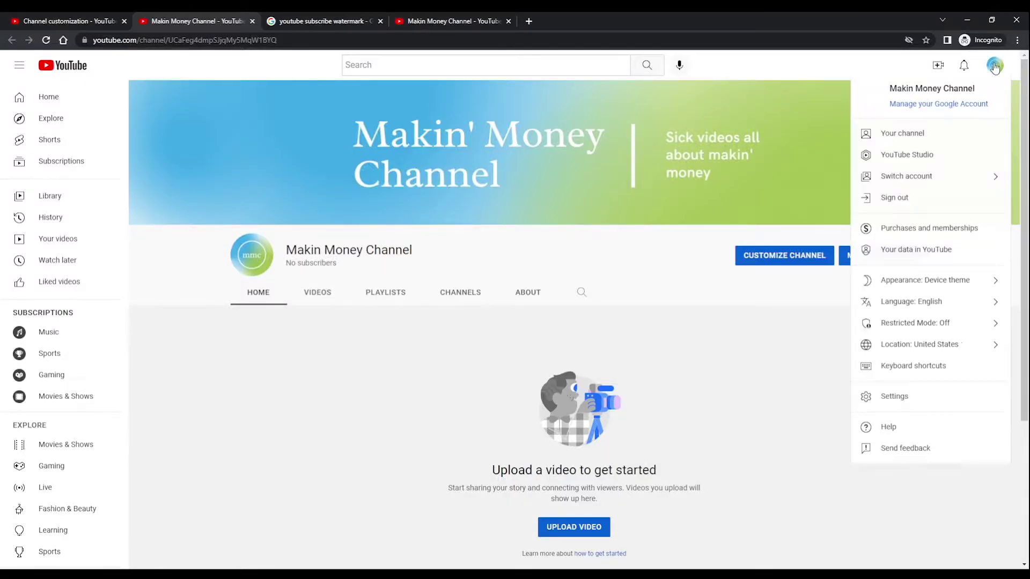
click(942, 402)
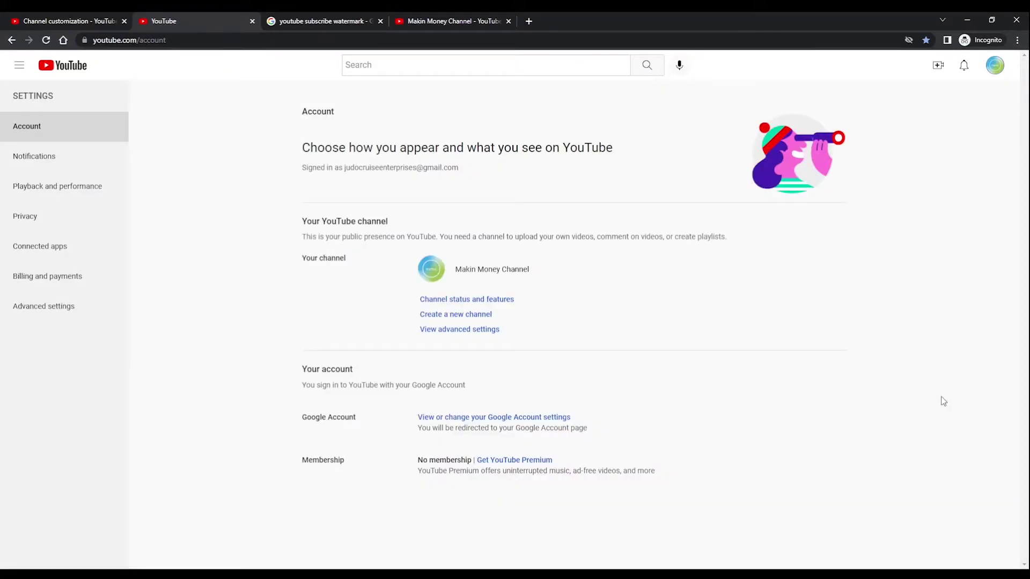
click(498, 299)
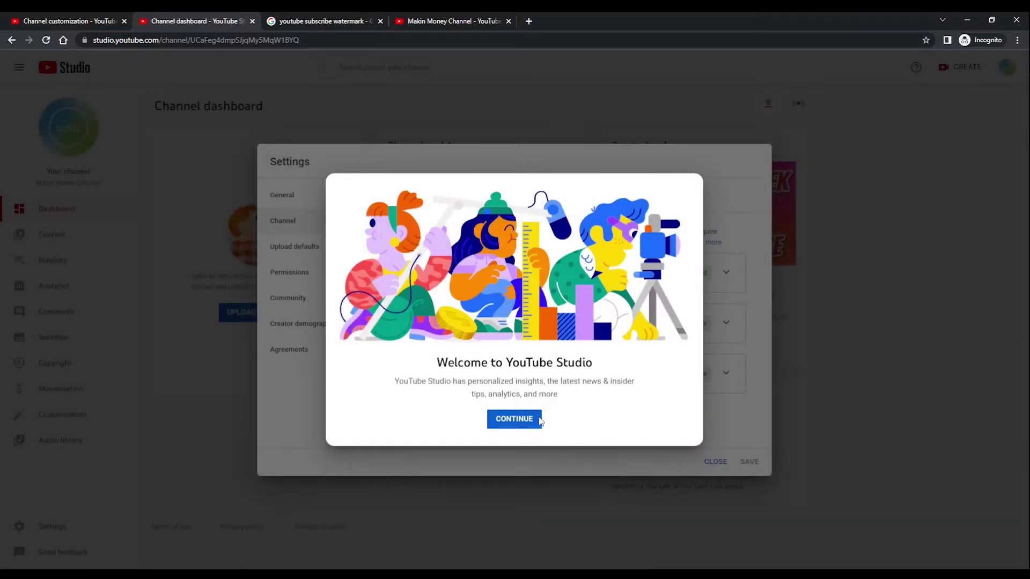
click(515, 422)
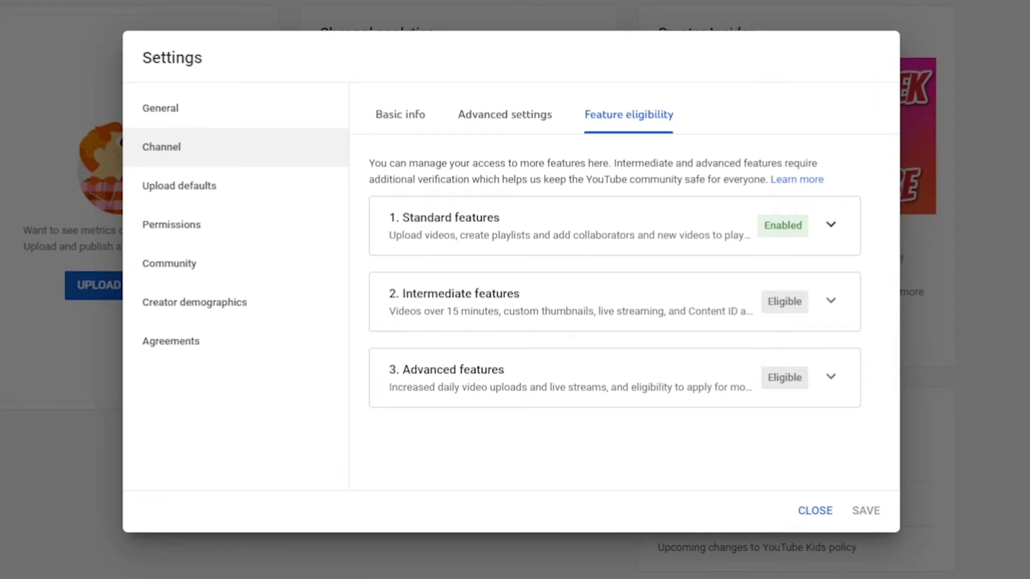
Expand Standard and Intermediate features and start phone verification with an automated call.
click(831, 224)
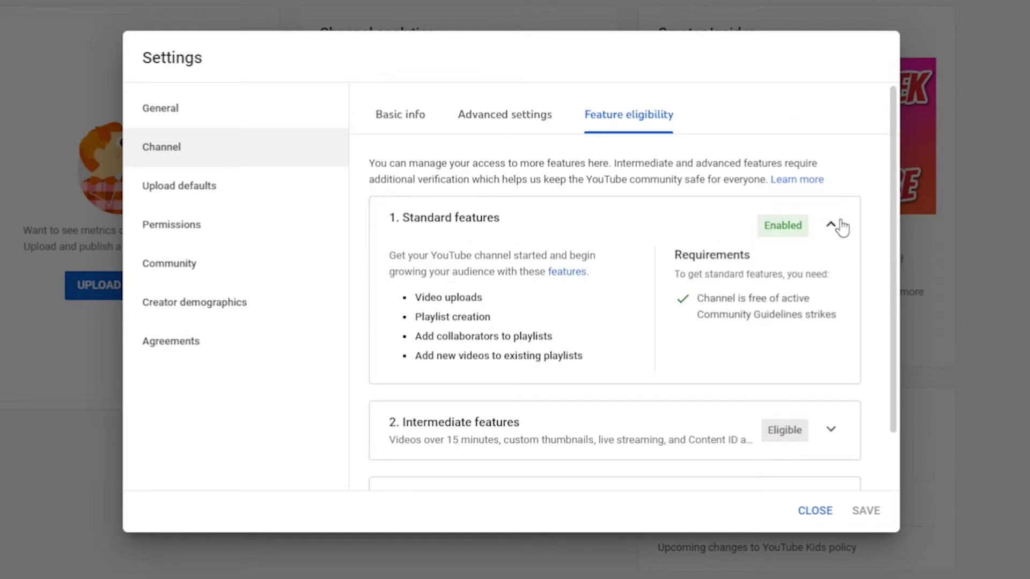
scroll(850, 309, down, 2)
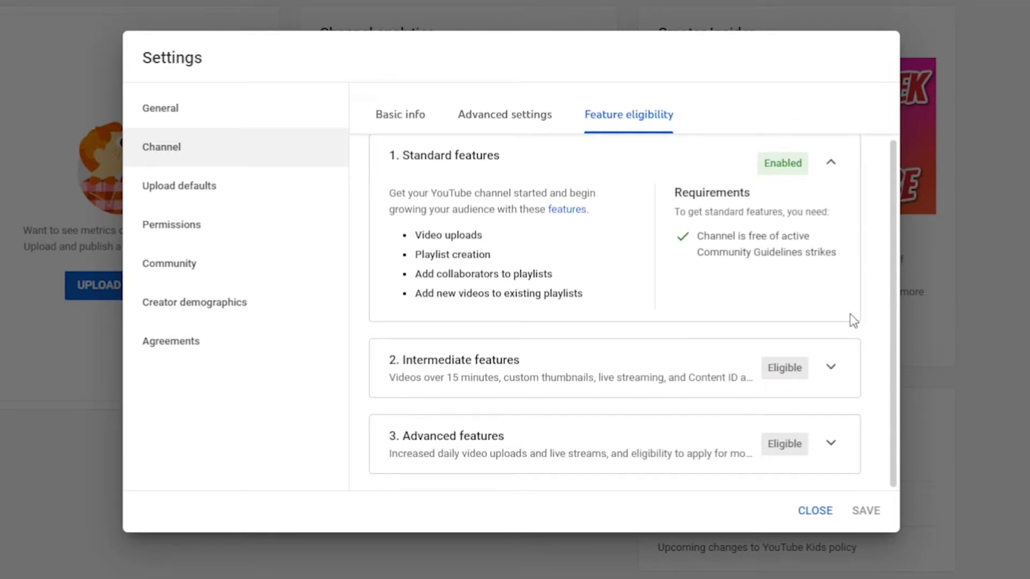
click(831, 369)
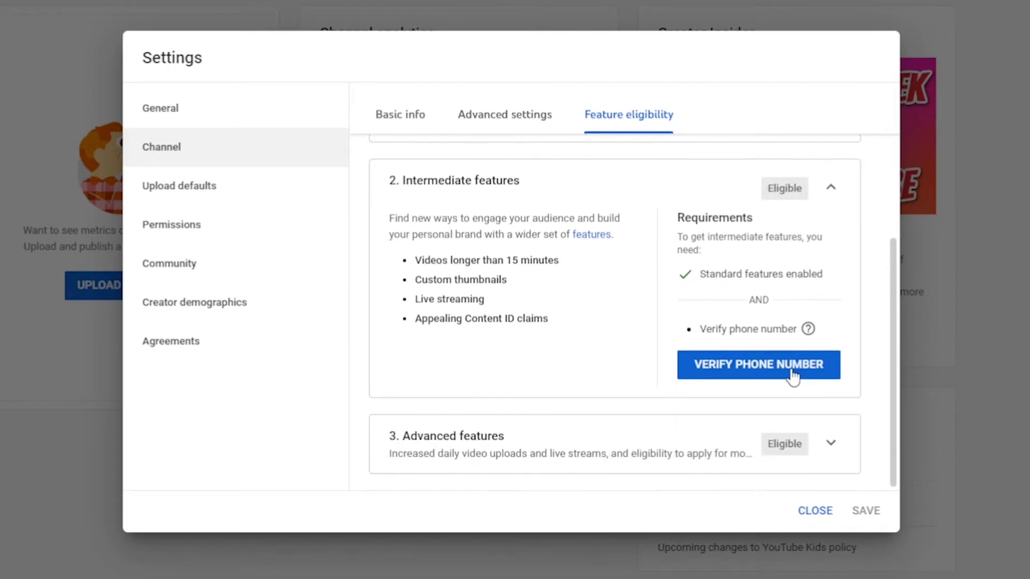
click(759, 366)
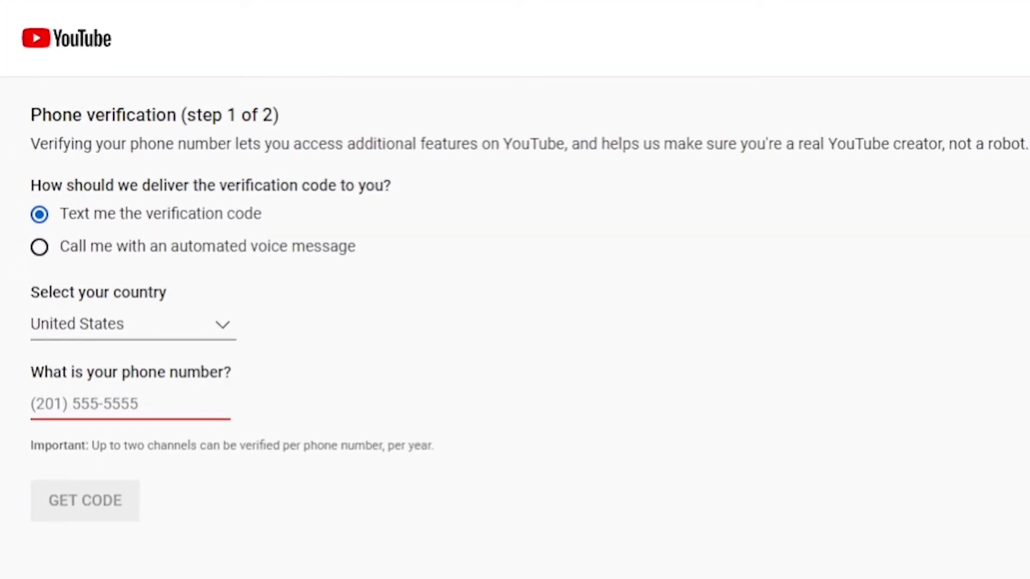
click(39, 248)
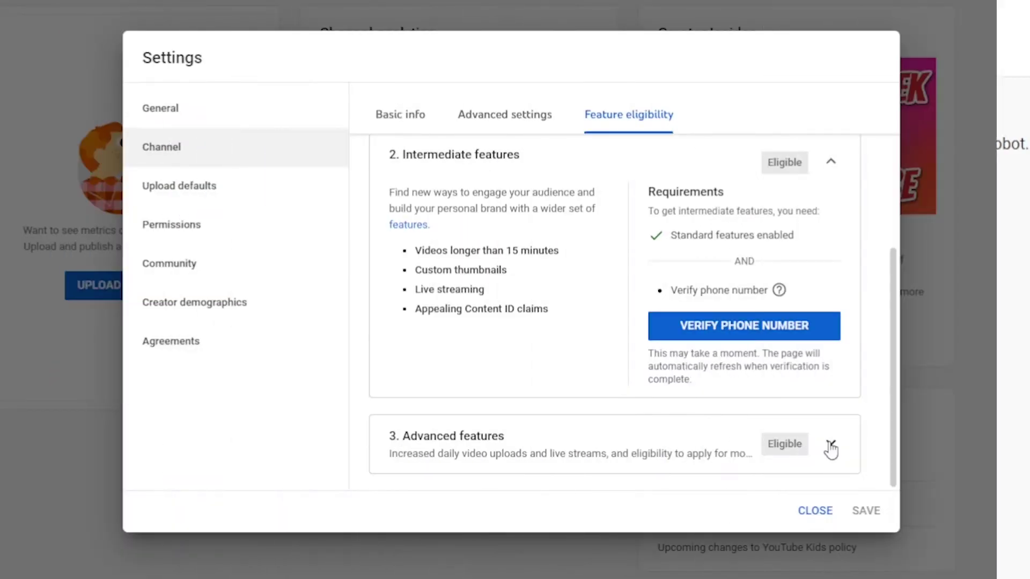
Expand the Advanced features requirements and review their help notes.
click(829, 450)
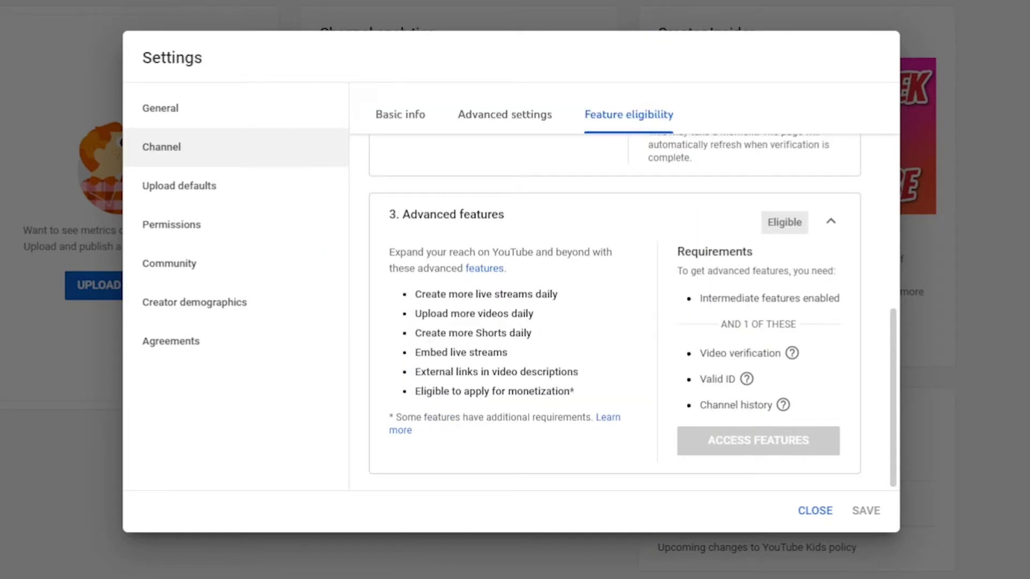
mouse_move(792, 353)
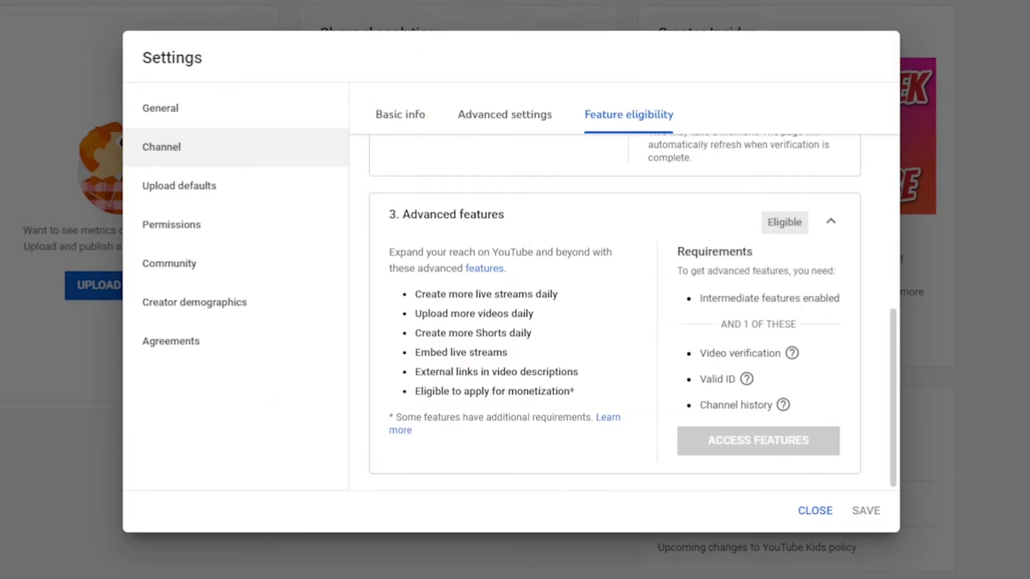
mouse_move(746, 378)
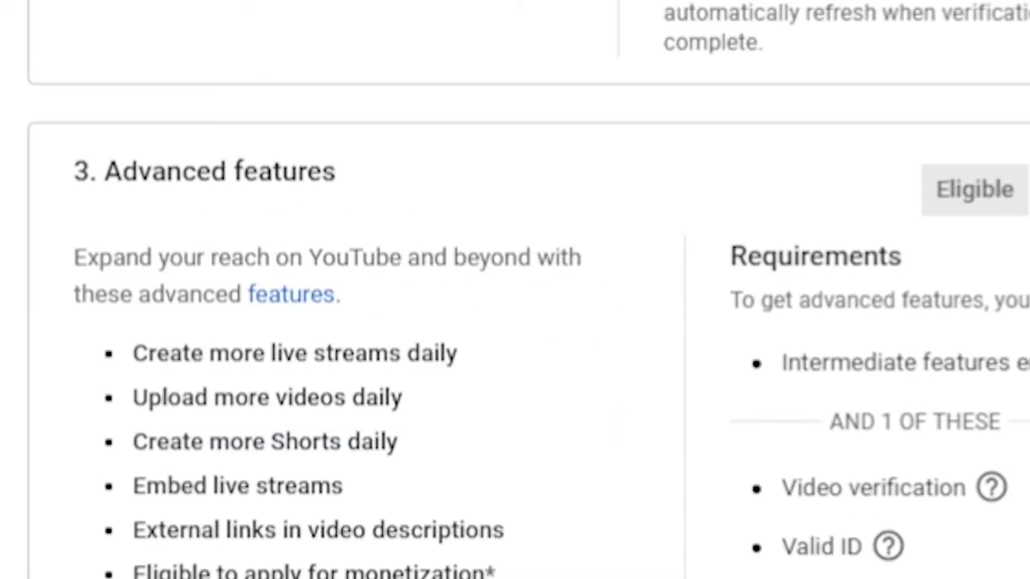
mouse_move(783, 405)
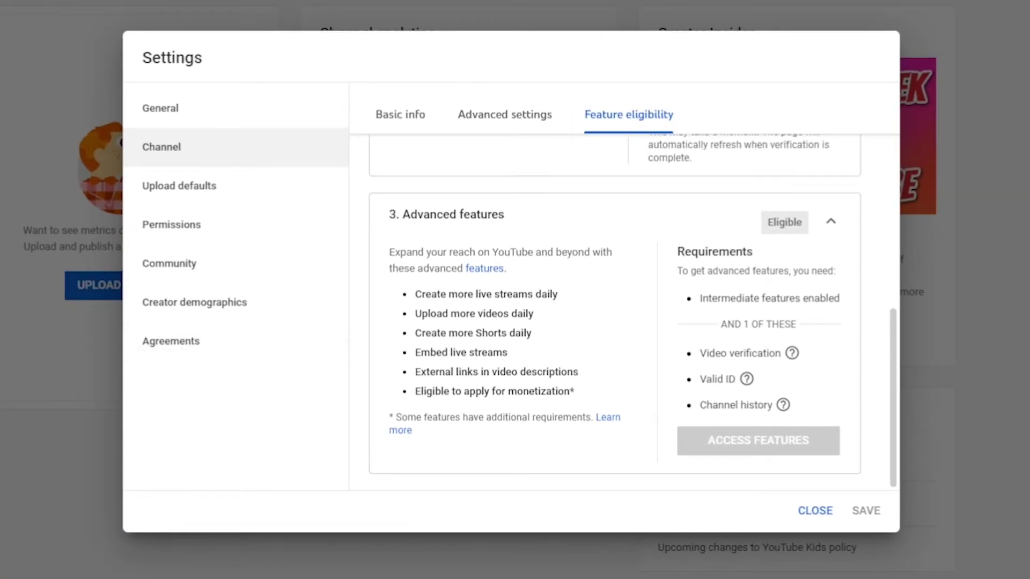
scroll(615, 311, up, 10)
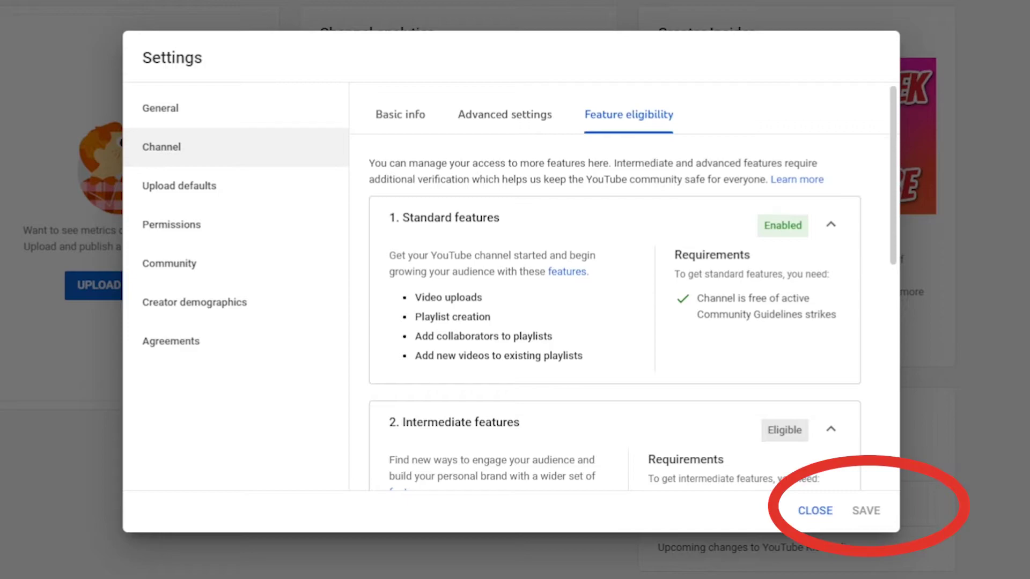
In the channel's basic info, save United States as the country of residence.
click(818, 512)
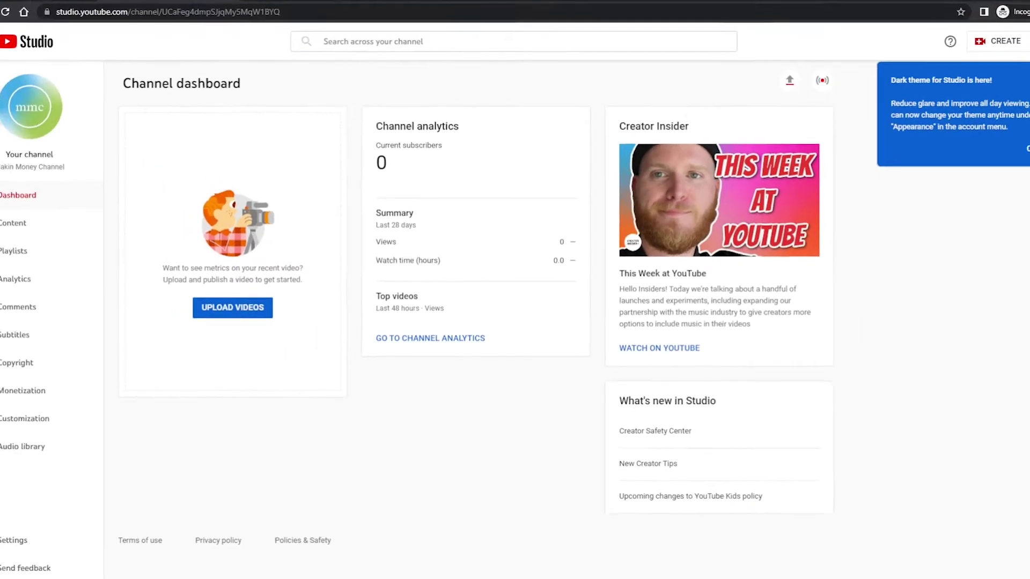
click(79, 524)
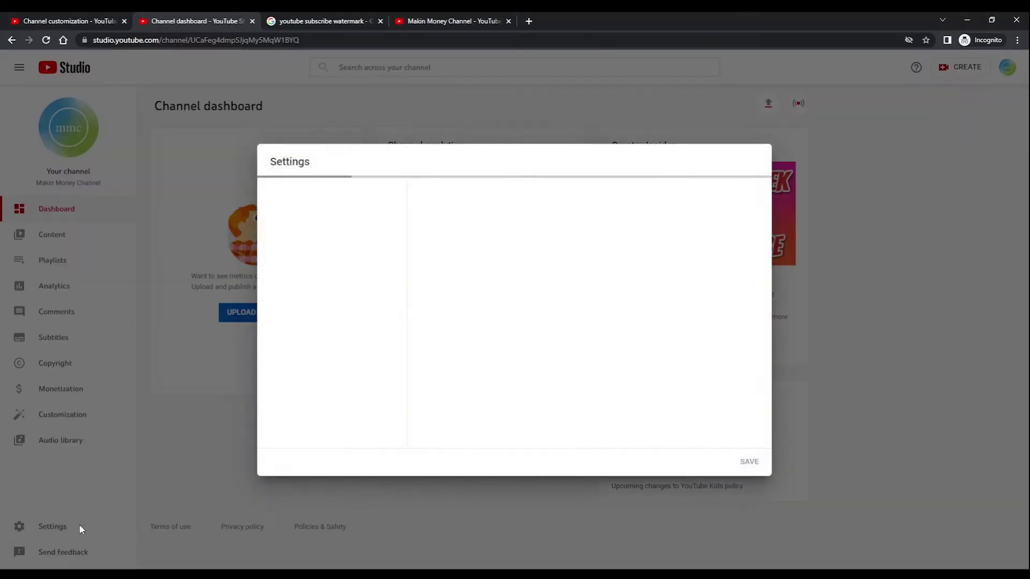
click(343, 220)
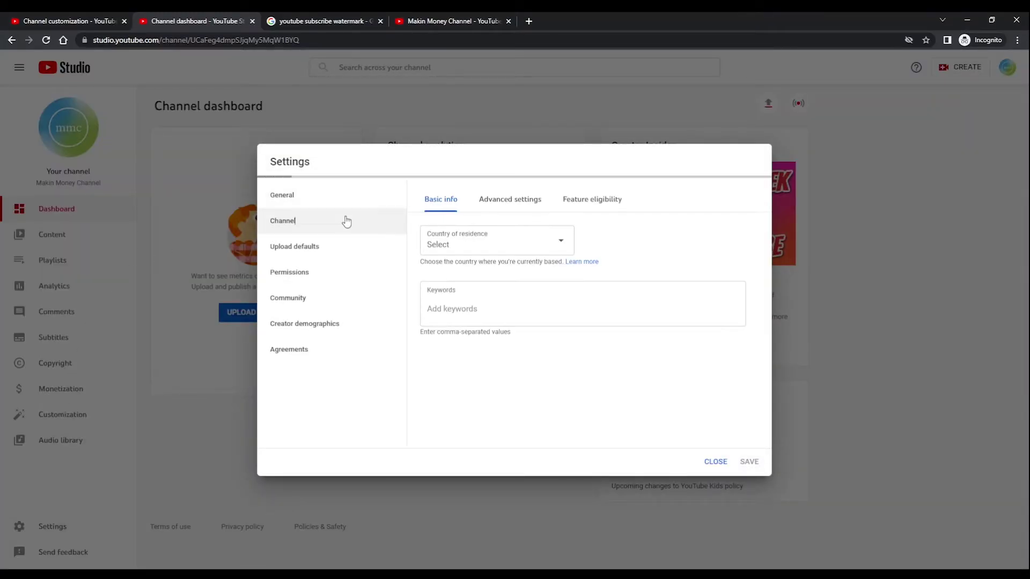
click(537, 243)
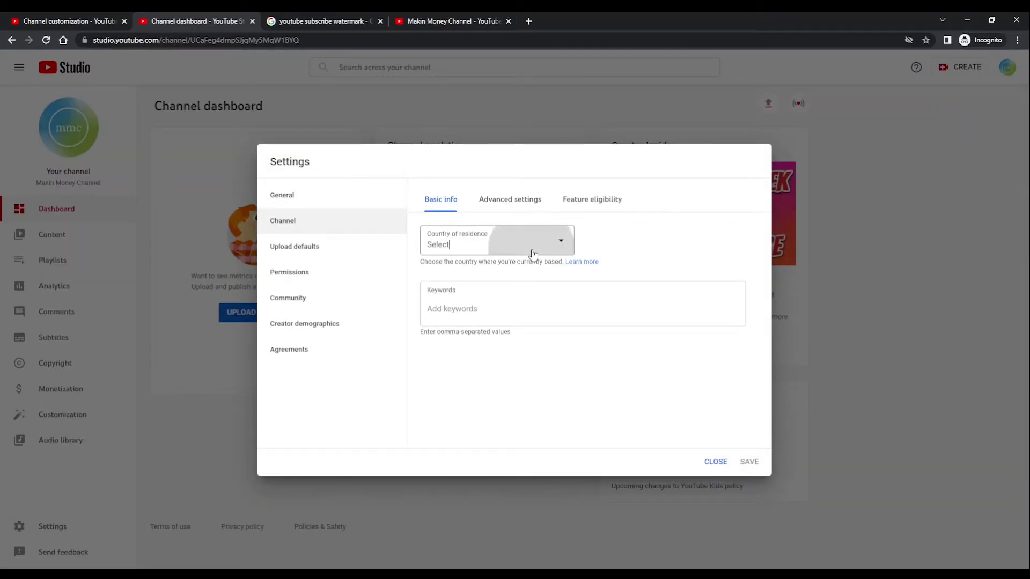
scroll(531, 365, down, 5)
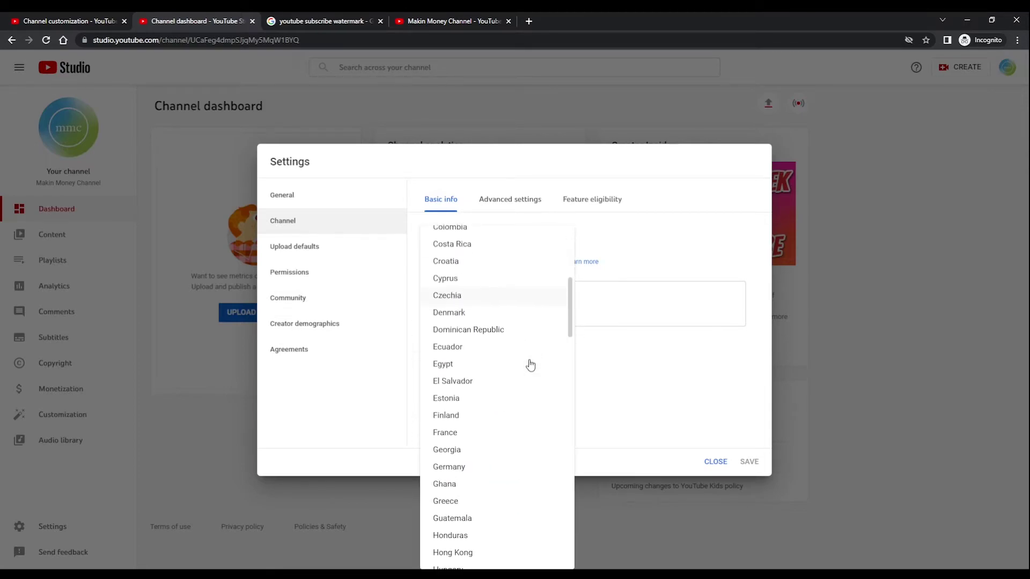
scroll(530, 365, down, 11)
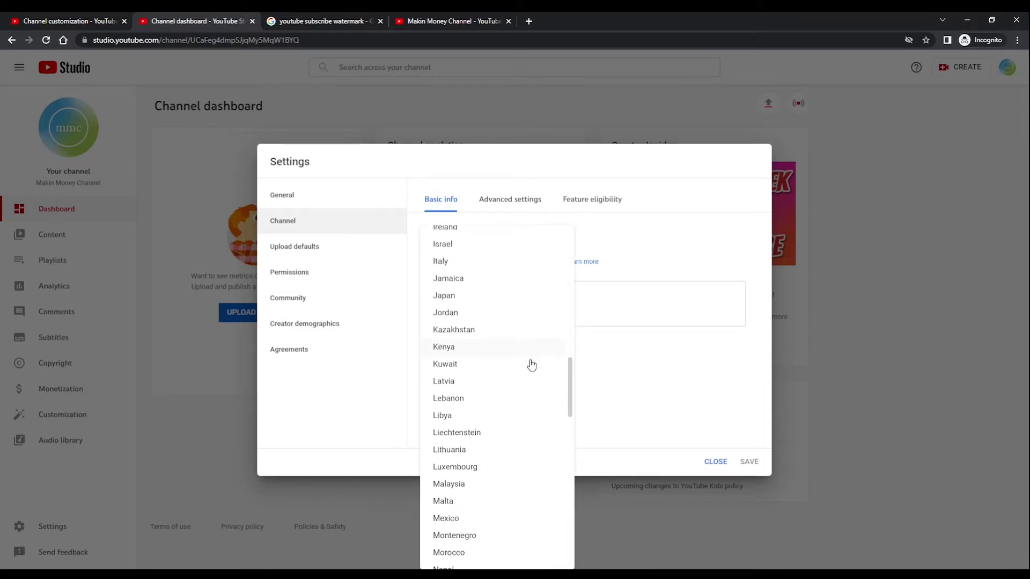
scroll(534, 364, down, 8)
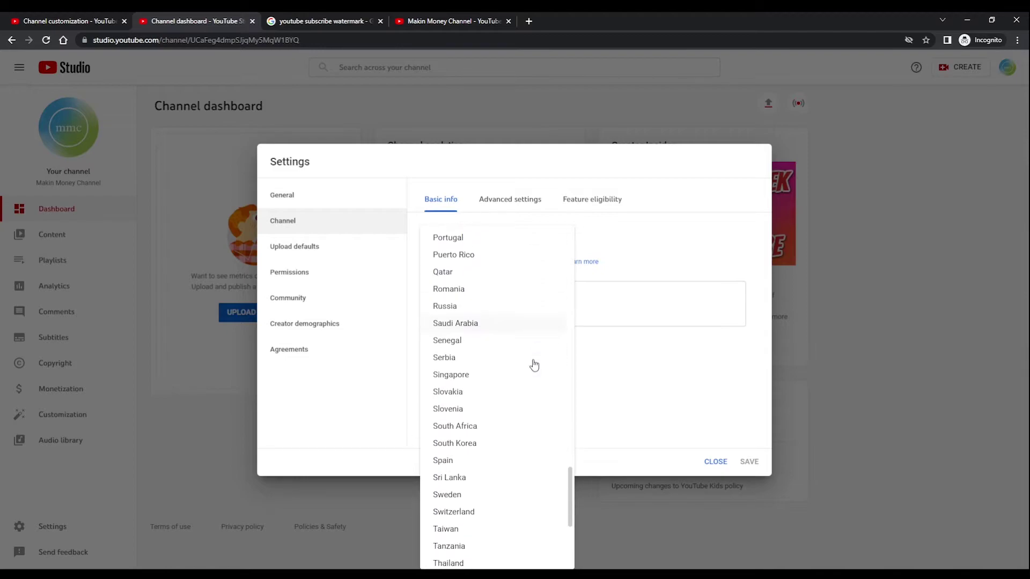
scroll(533, 364, down, 4)
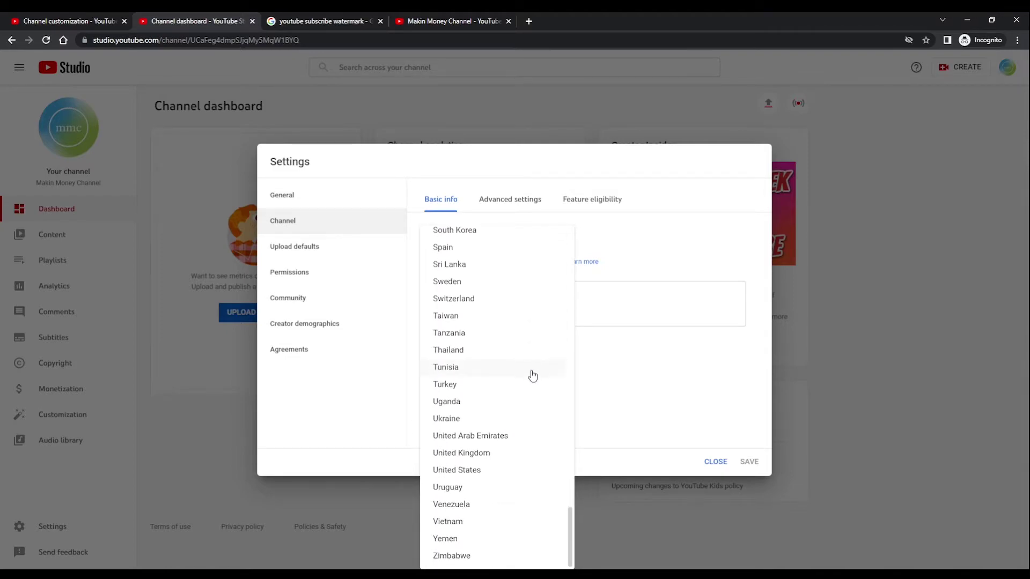
click(514, 471)
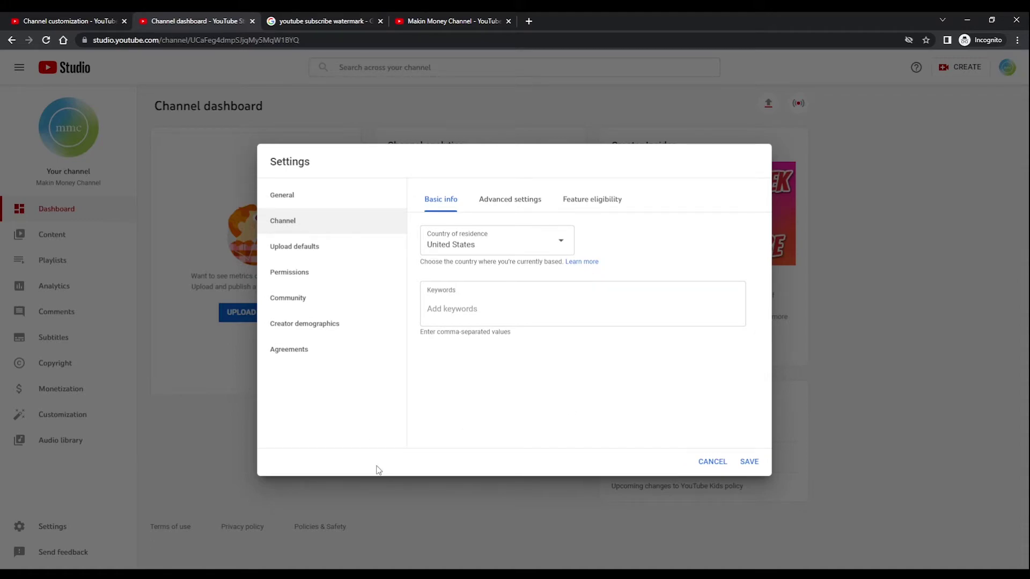
click(750, 461)
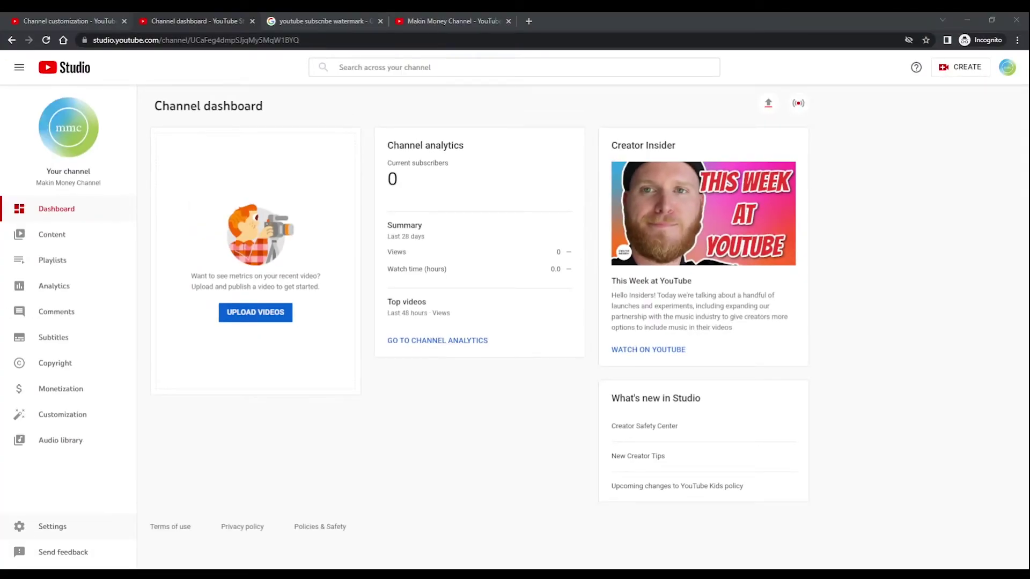
Reopen Settings > Channel > Basic info and place the cursor in the Keywords field.
click(79, 527)
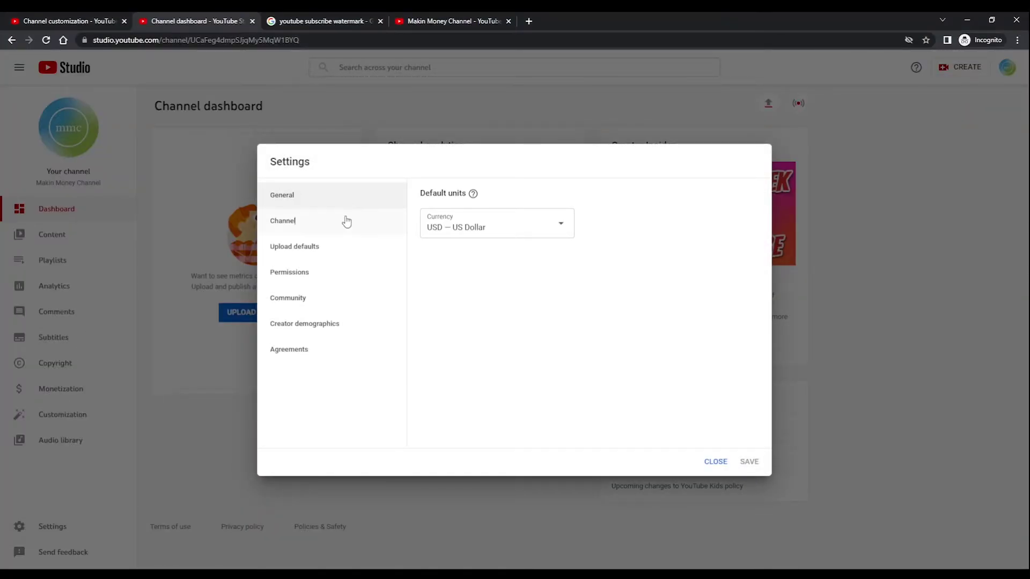
click(345, 221)
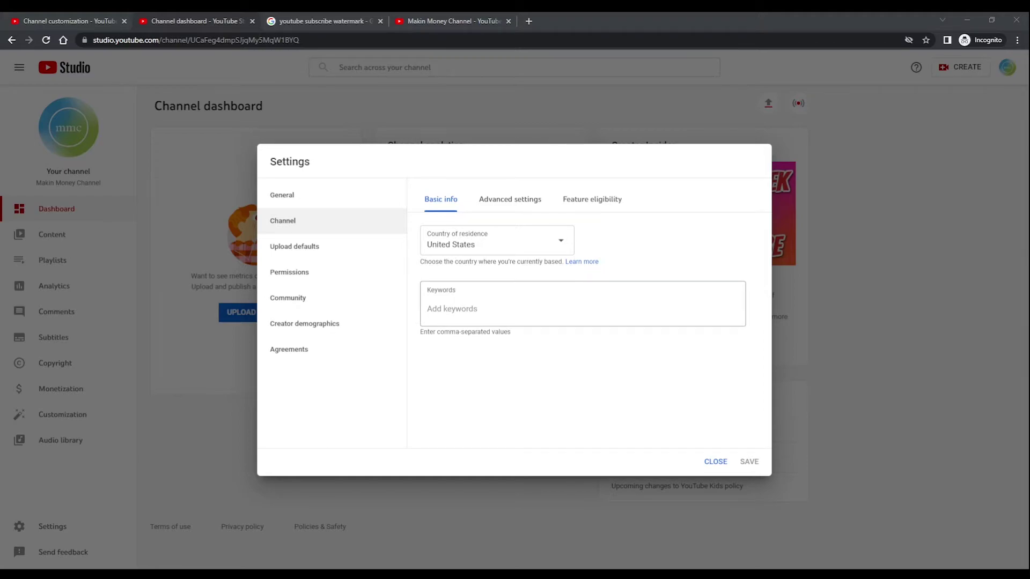
click(582, 308)
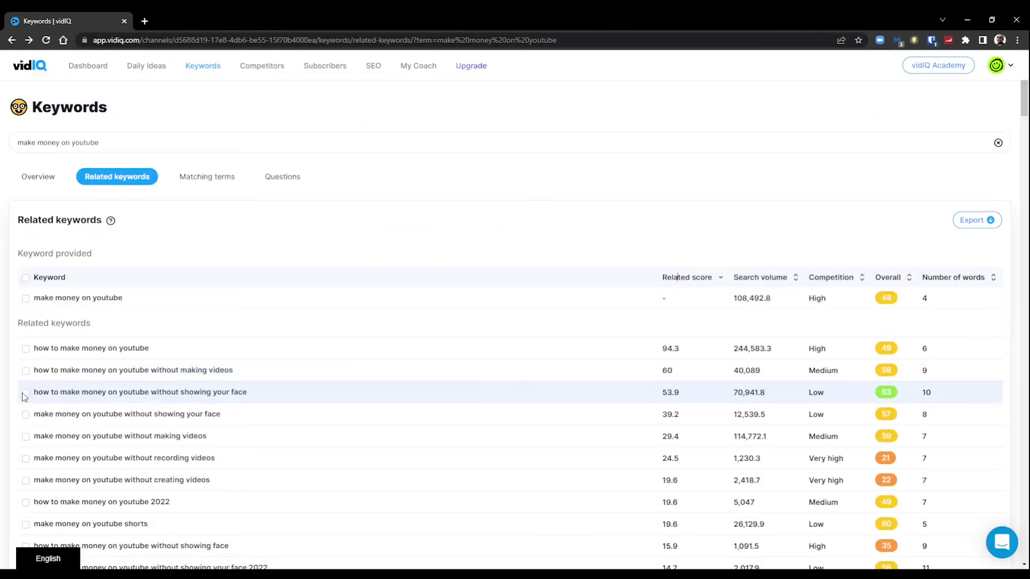
Tick related keywords including make money online, how to make money on youtube shorts and how to make money online.
click(25, 395)
scroll(25, 395, down, 3)
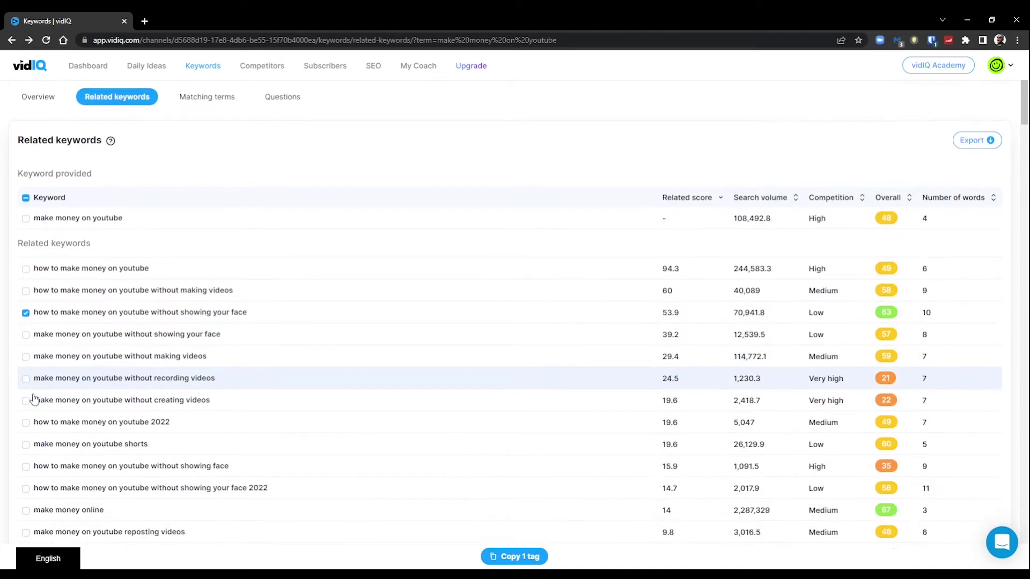
click(25, 431)
scroll(26, 431, down, 1)
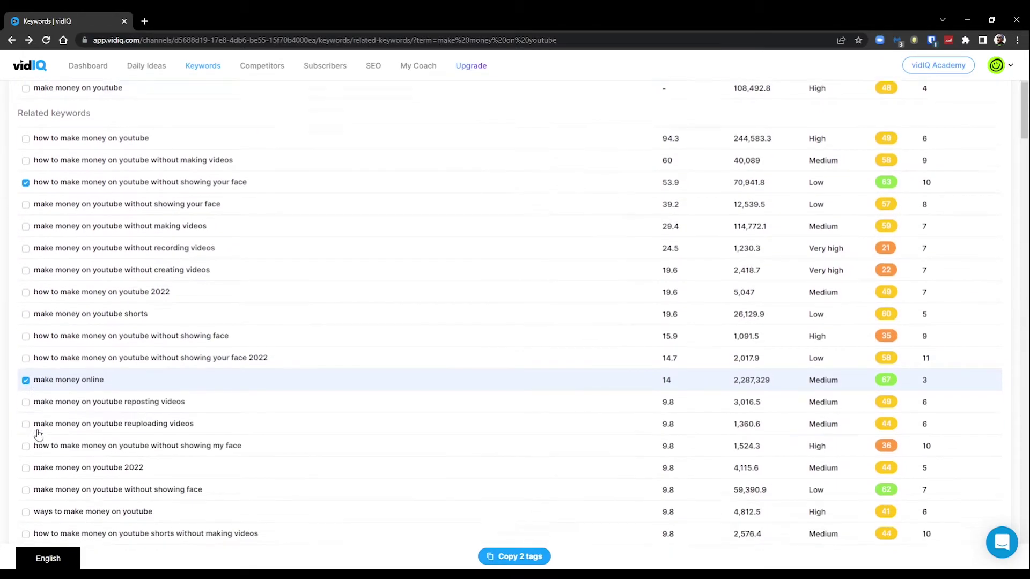
click(26, 487)
scroll(27, 490, down, 3)
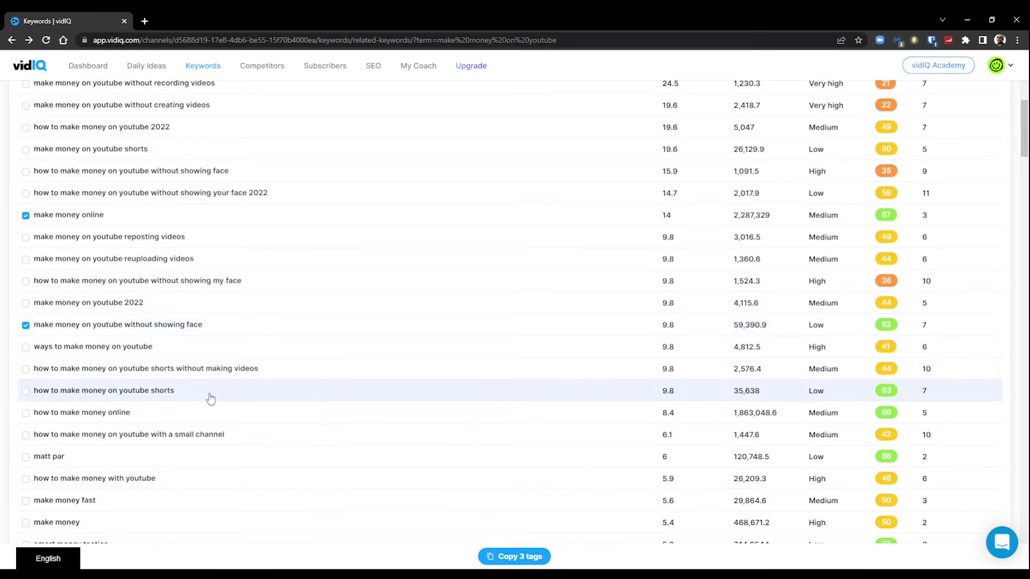
click(25, 395)
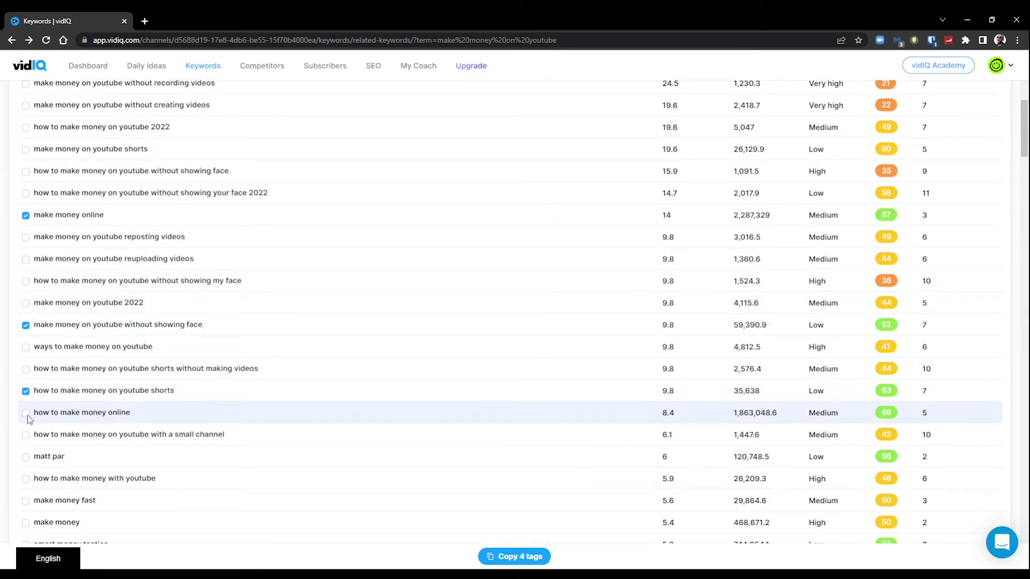
click(25, 414)
scroll(28, 460, down, 2)
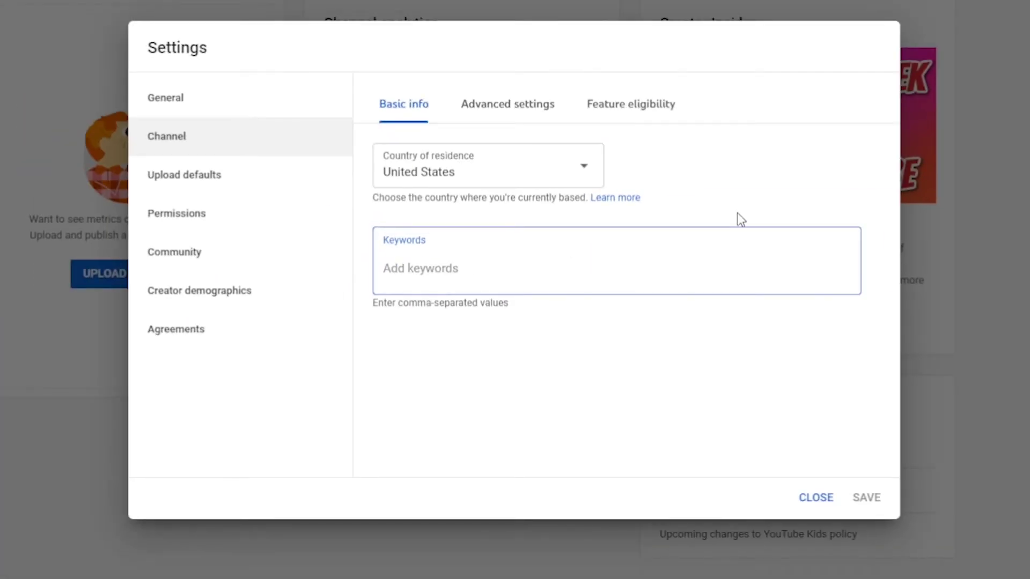
Paste the eight copied vidIQ tags into the channel Keywords field.
text(how to make money on youtube without showing your face, make money online, make money on youtube without showing face, how to make money on youtube shorts, how to make money online, affiliate marketing, how to make money with affiliate marketing, earn money online)
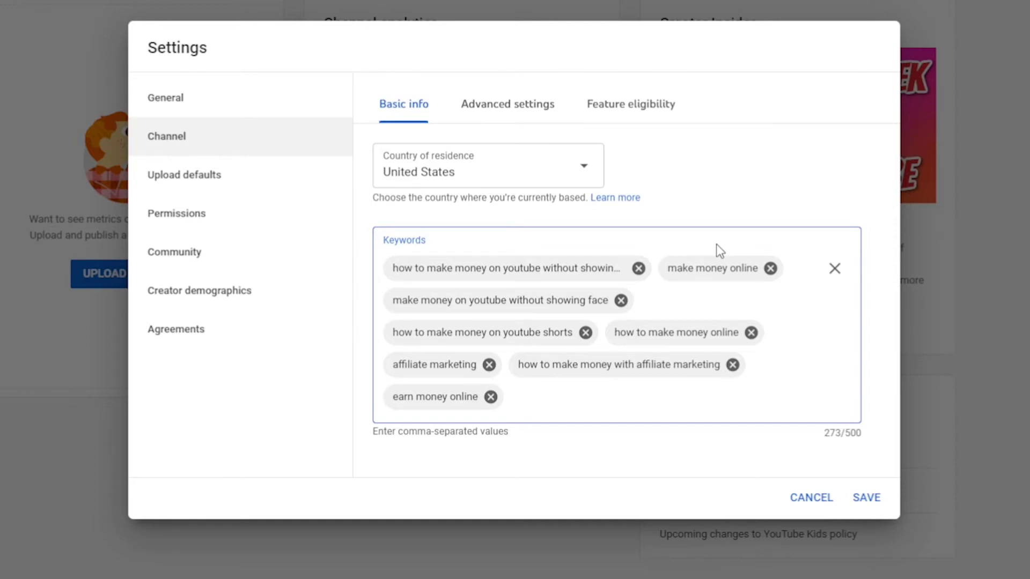
Add 'make money on youtube' and 'earn money on youtube' keywords, save, and reopen channel advanced settings.
text(make money on youtube,earn money on youtube,)
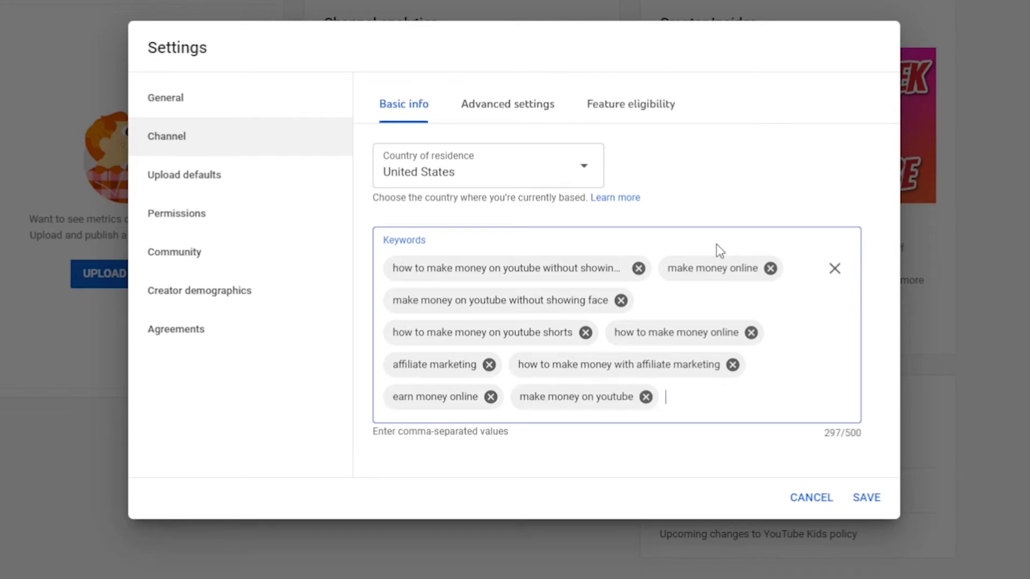
click(866, 498)
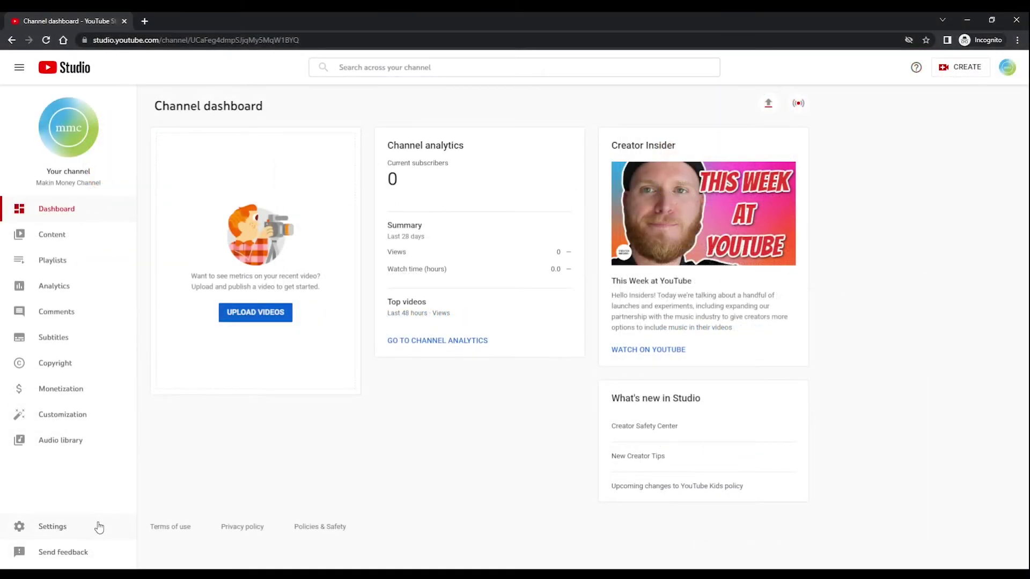
click(99, 527)
click(347, 223)
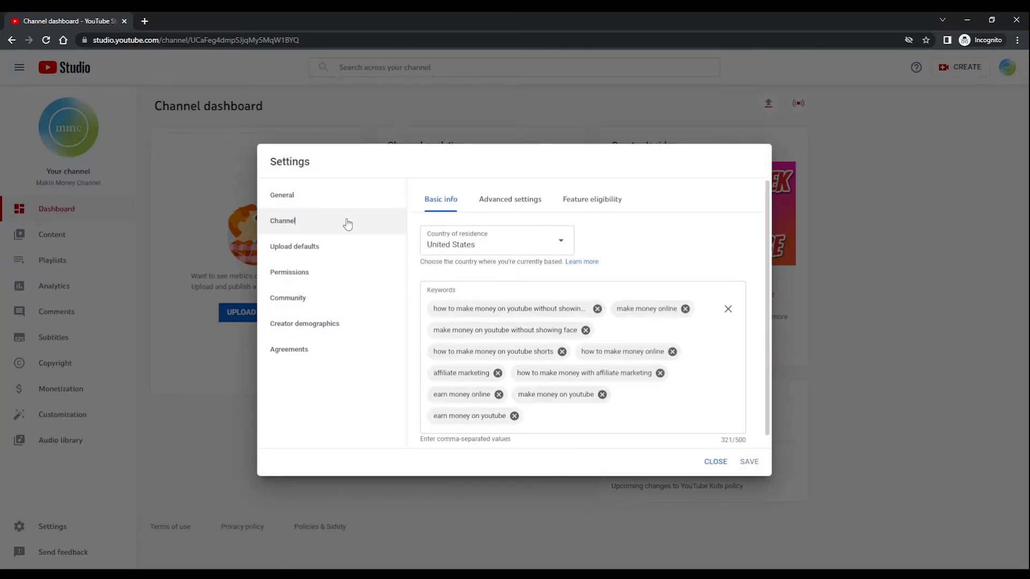
click(515, 205)
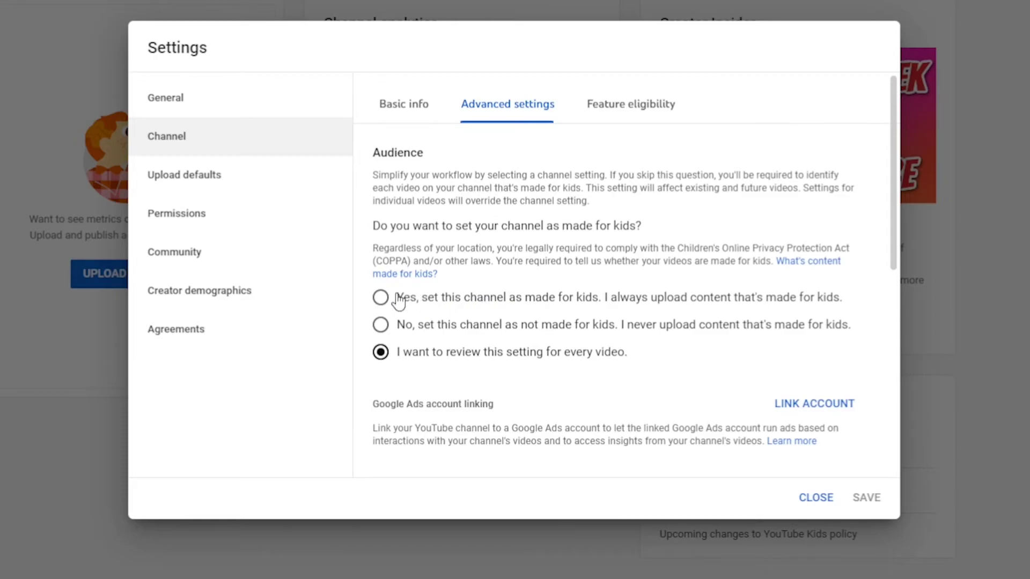
Choose 'No, set this channel as not made for kids' and save the channel settings.
click(380, 298)
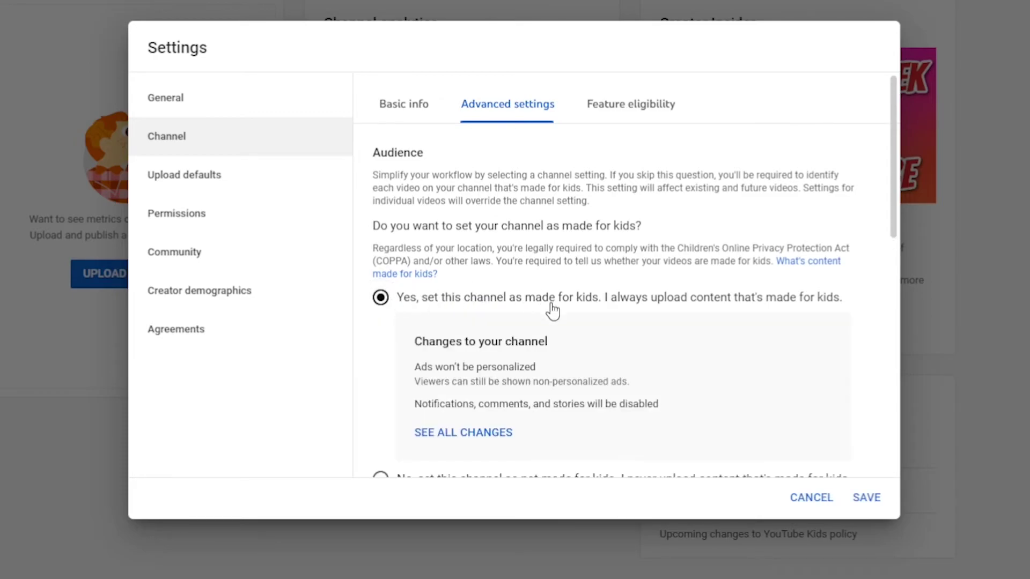
scroll(611, 281, down, 3)
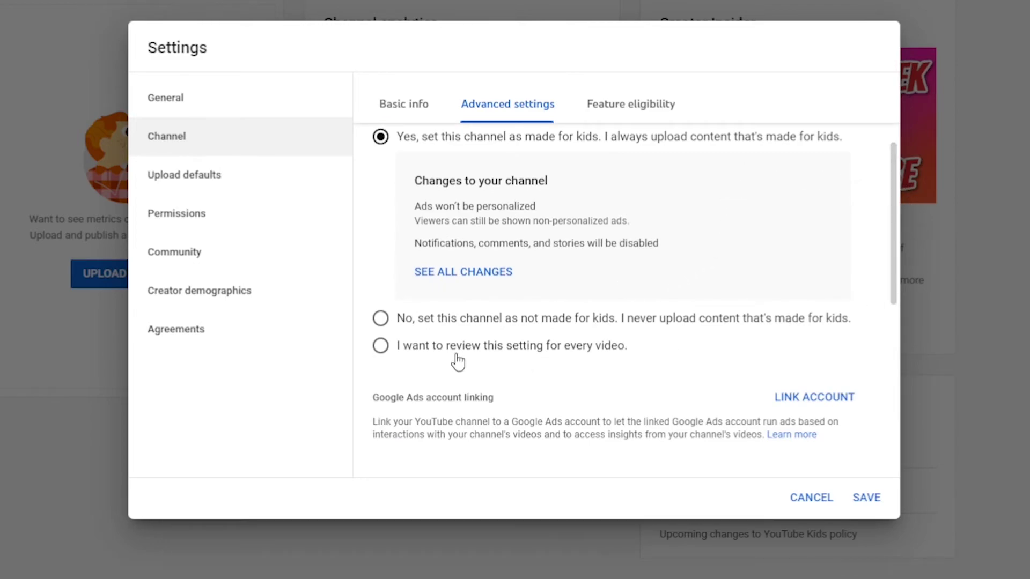
click(381, 319)
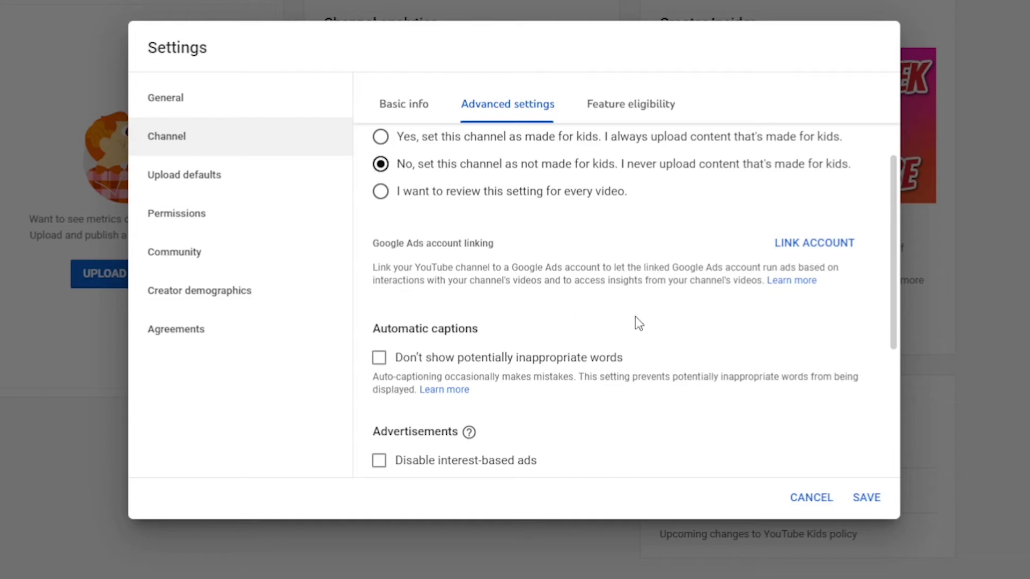
scroll(676, 314, up, 2)
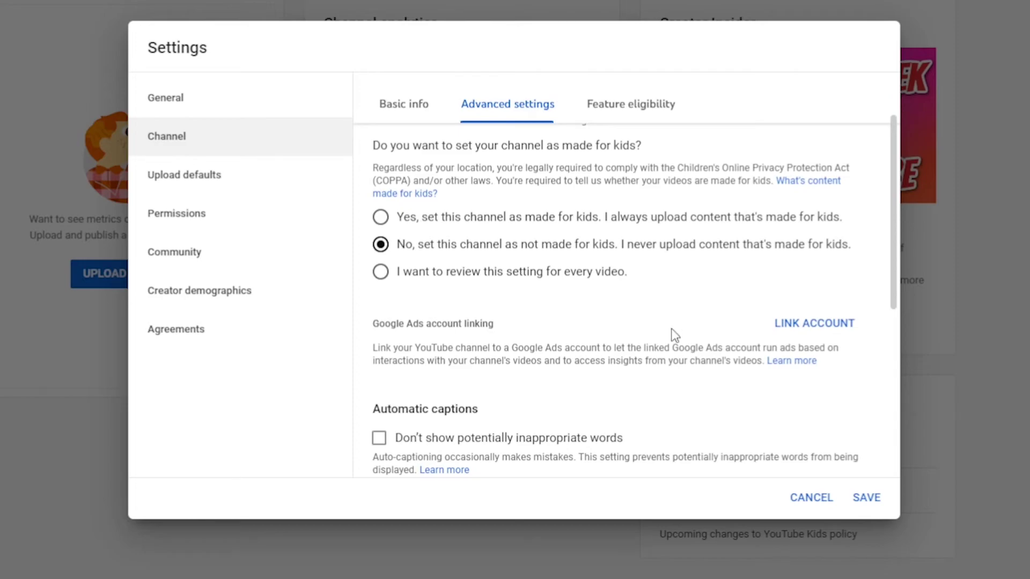
scroll(668, 326, down, 3)
scroll(726, 341, down, 3)
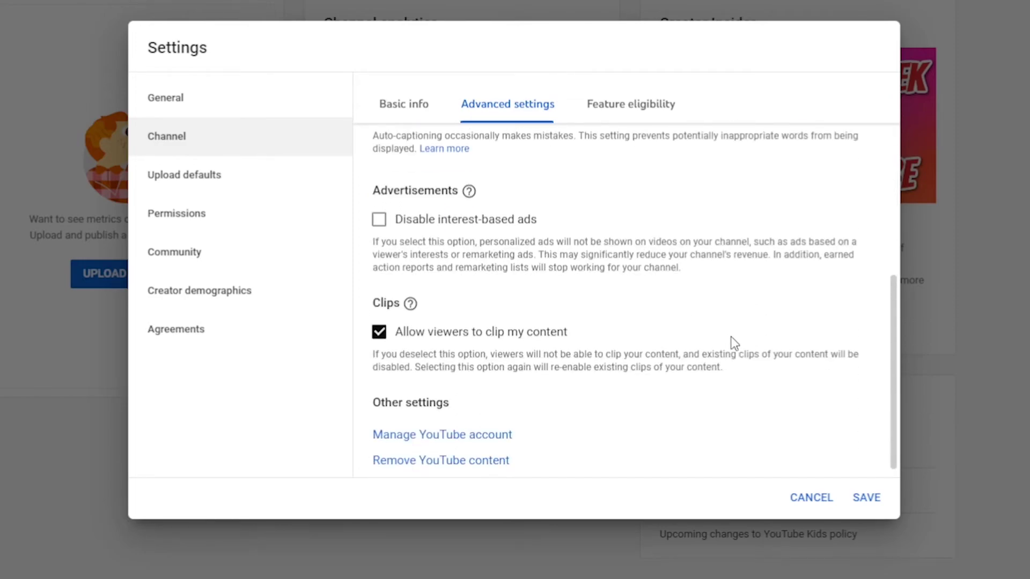
scroll(731, 340, down, 1)
click(871, 499)
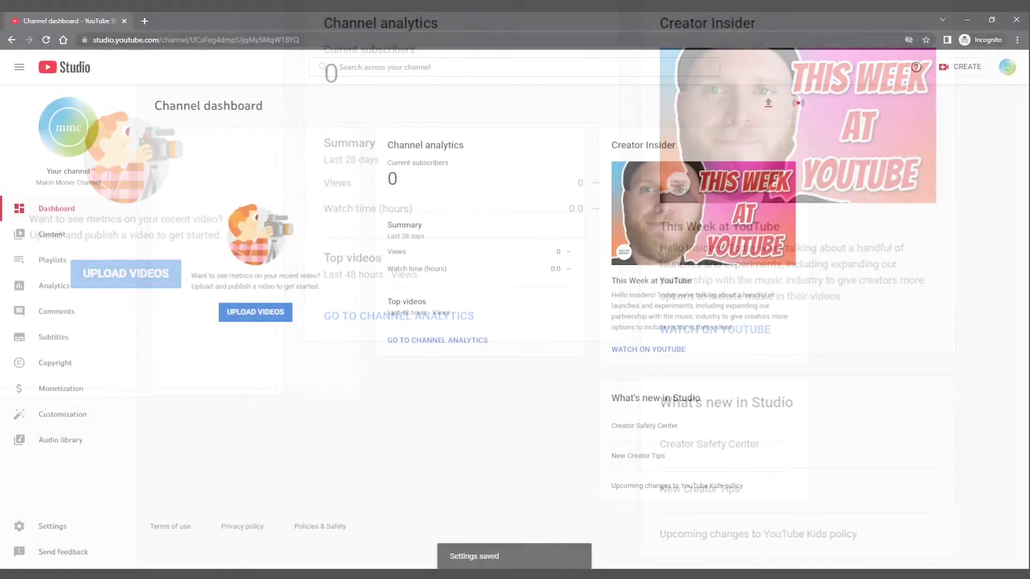
Paste the About Me template with KEYWORD placeholders as the default upload description.
click(83, 528)
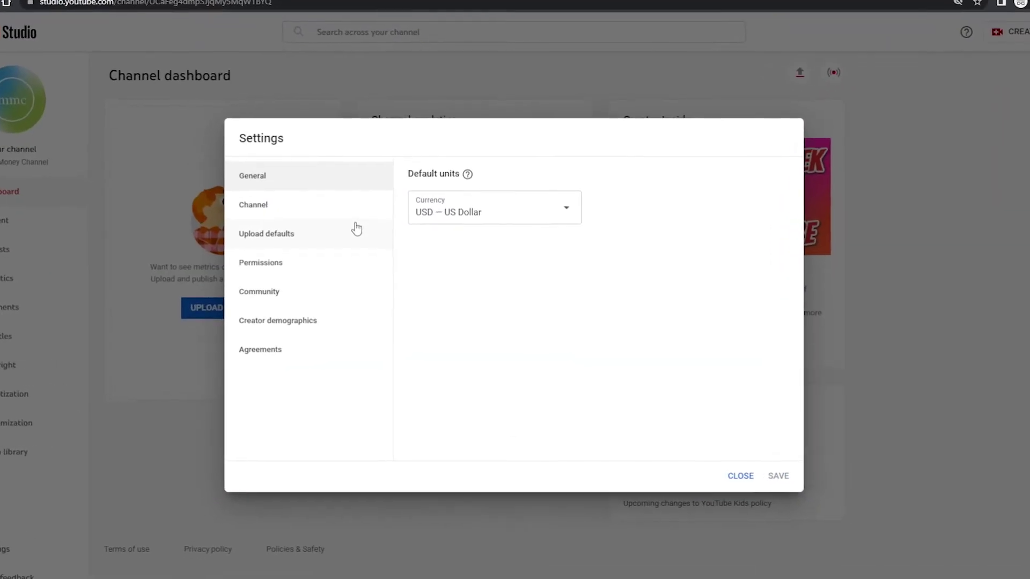
click(370, 245)
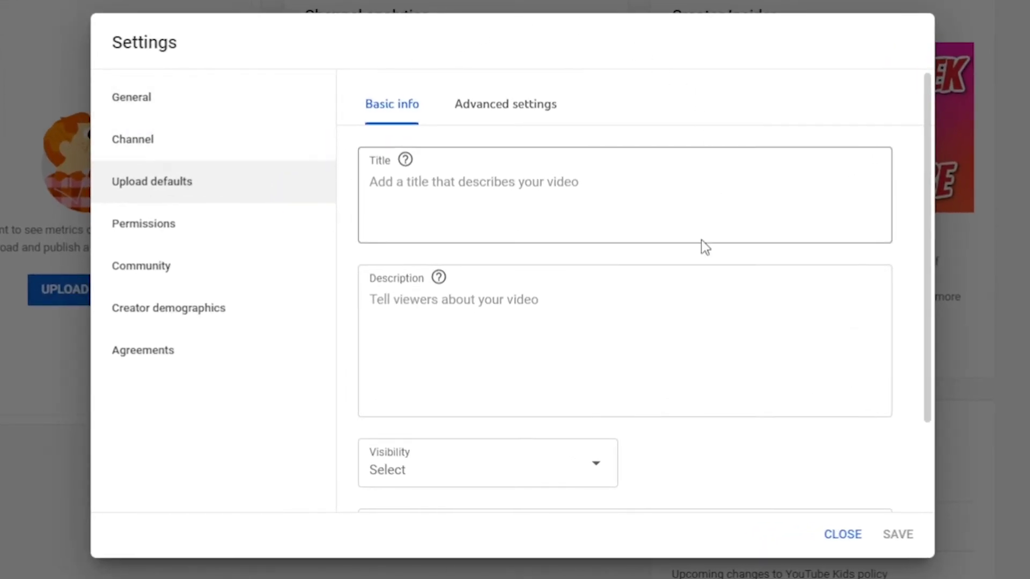
click(613, 357)
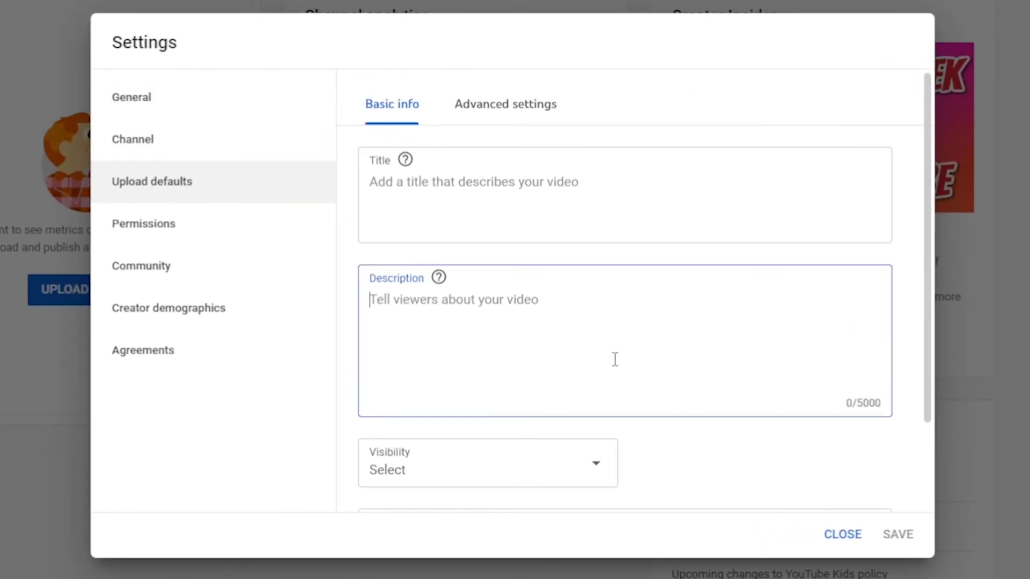
key(Return)
key(Return)
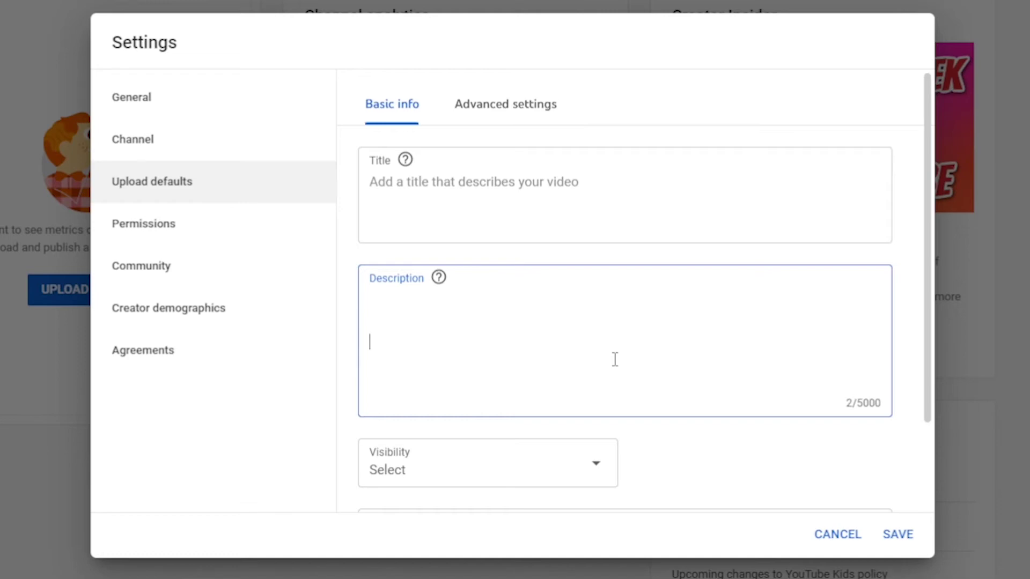
key(ctrl+v)
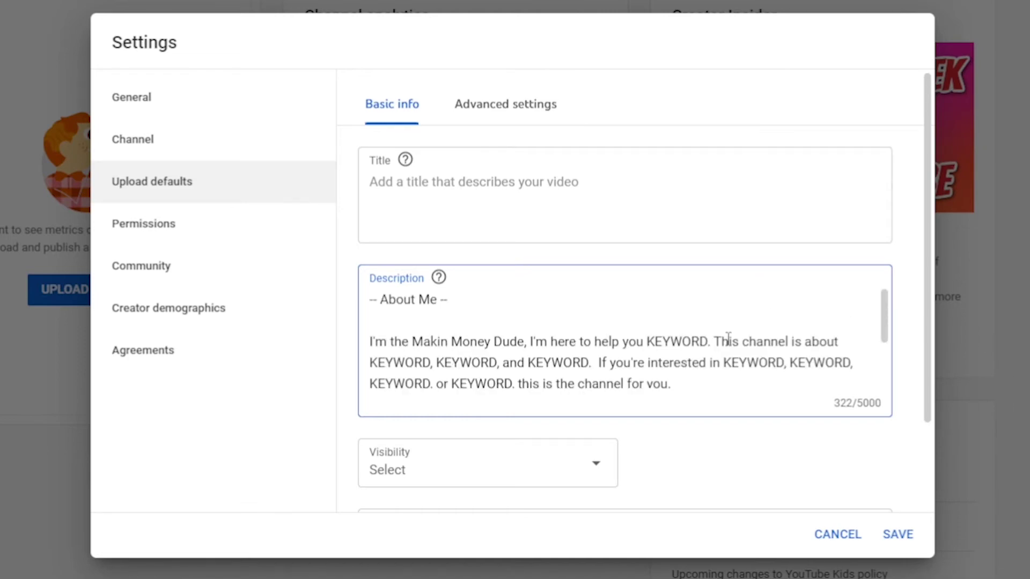
key(Down)
key(Down)
key(Down)
key(Down)
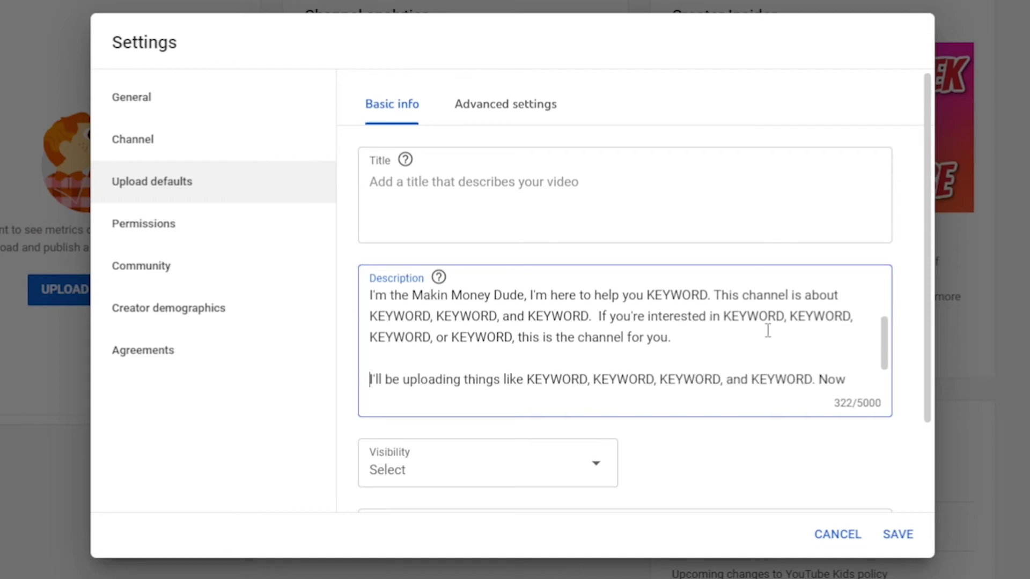
key(Down)
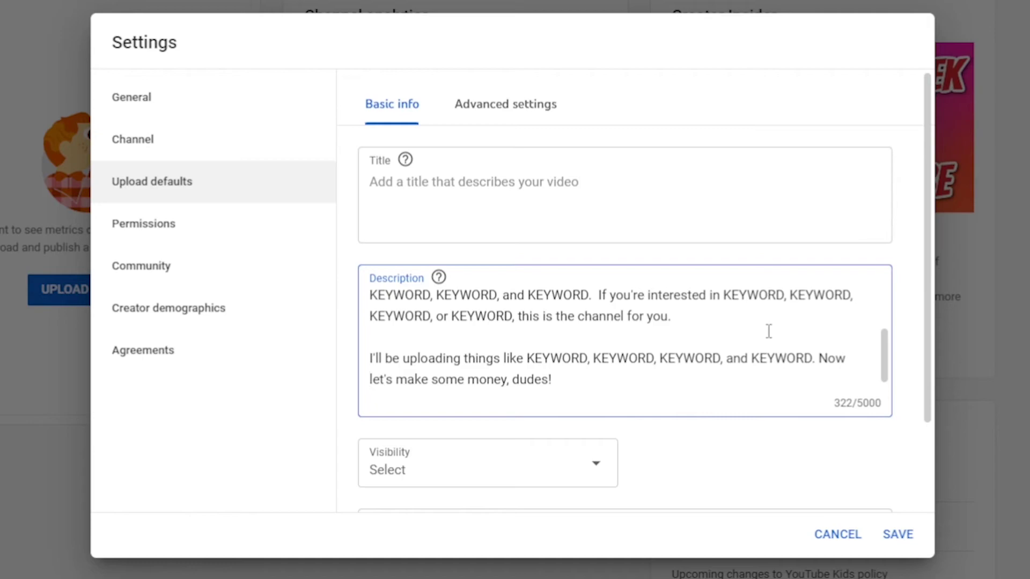
scroll(769, 331, up, 2)
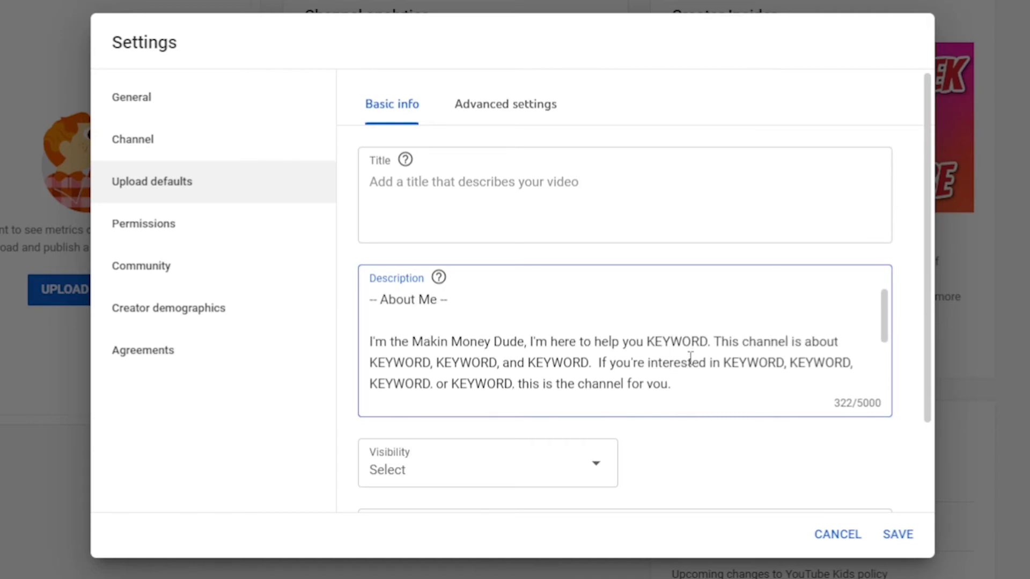
scroll(739, 435, down, 2)
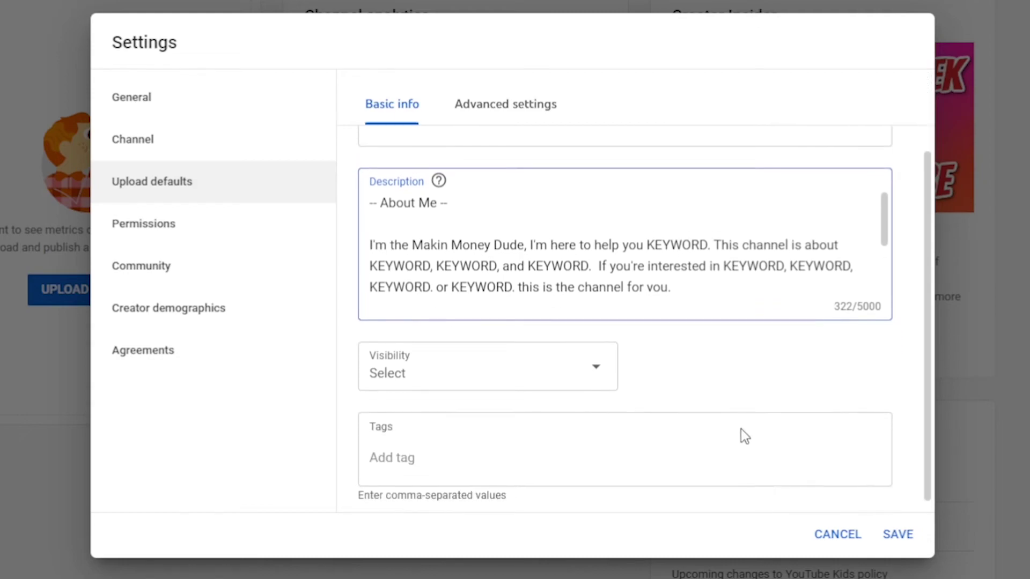
Set the default upload visibility to Private.
click(589, 377)
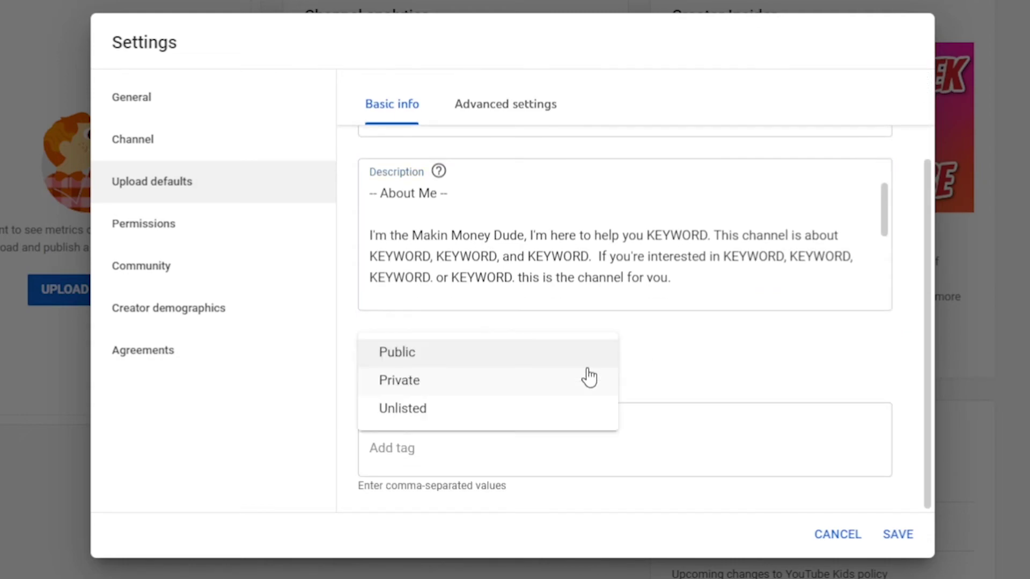
click(502, 386)
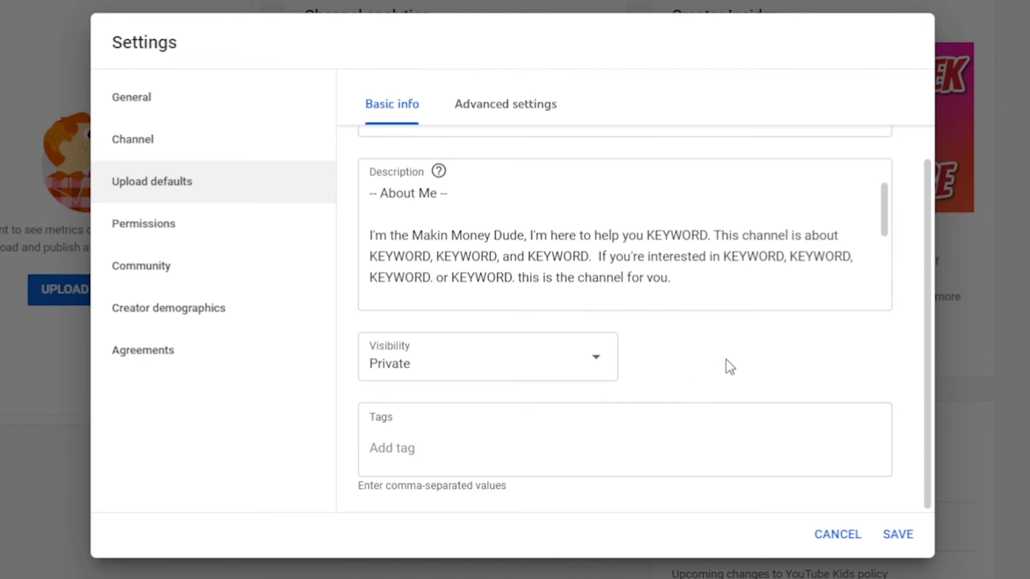
scroll(726, 365, up, 2)
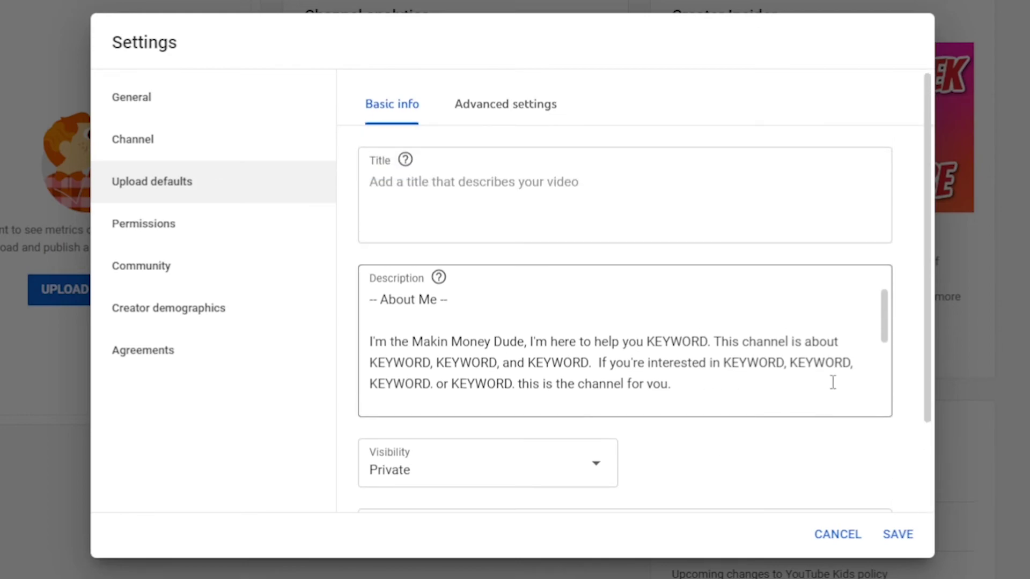
In advanced upload defaults, turn off automatic chapters and set category to Howto & Style.
click(516, 119)
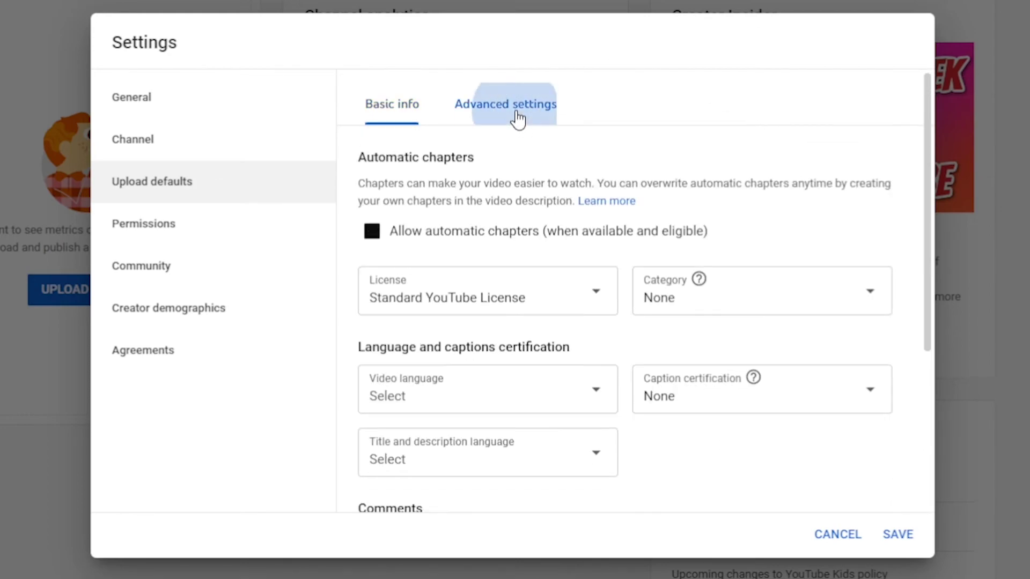
click(443, 242)
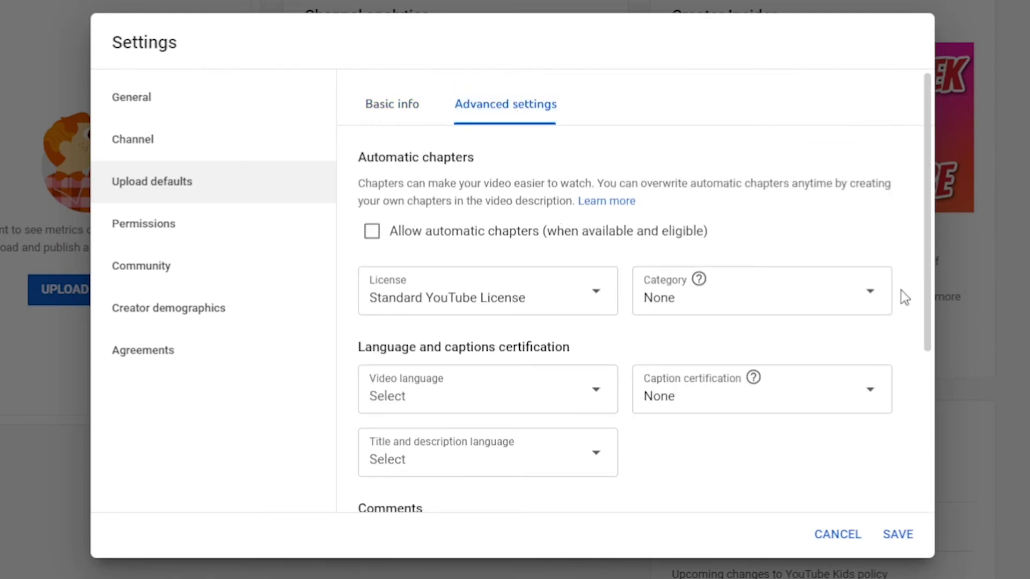
click(855, 300)
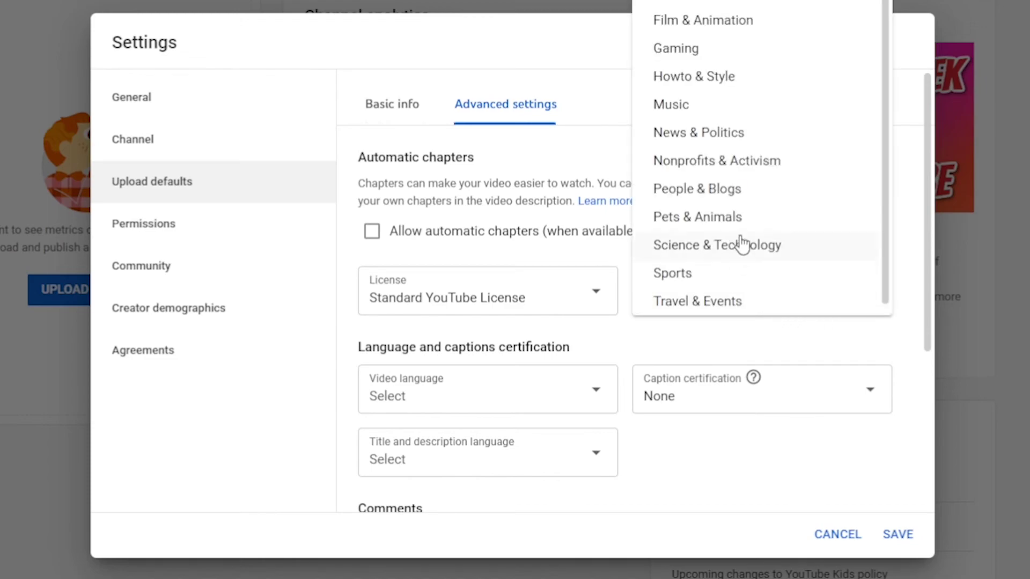
click(775, 85)
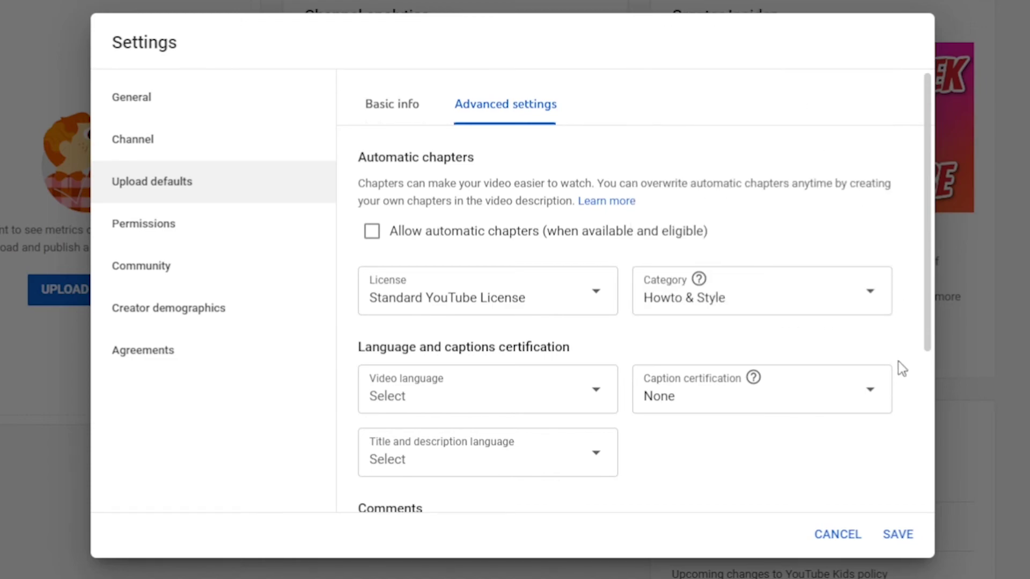
Set video and title/description languages to English (United States) and save the upload defaults.
click(574, 391)
scroll(575, 354, down, 15)
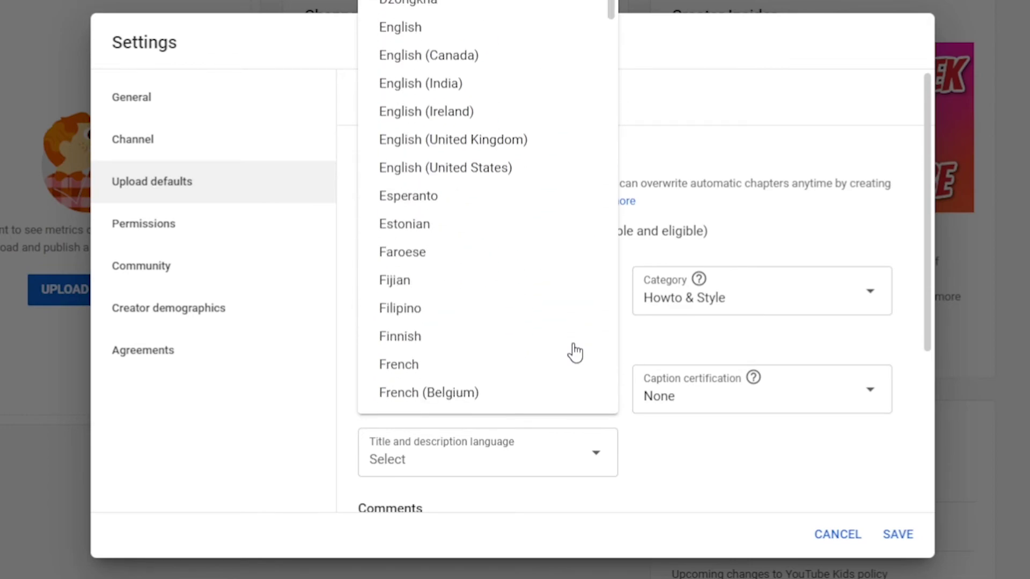
click(554, 167)
scroll(693, 373, down, 3)
click(600, 284)
scroll(566, 390, down, 8)
scroll(561, 397, down, 10)
click(569, 403)
scroll(751, 461, up, 3)
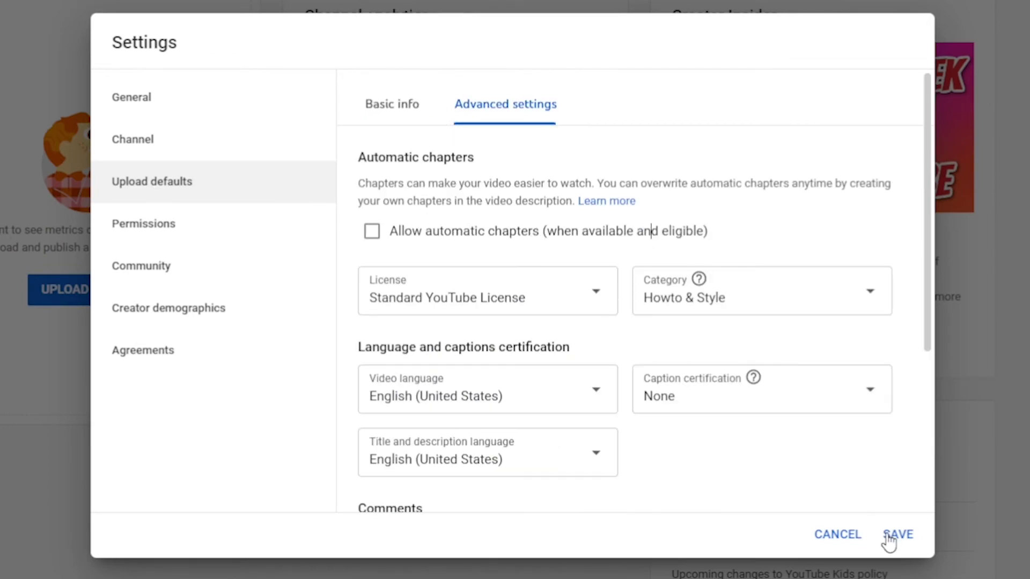
click(890, 535)
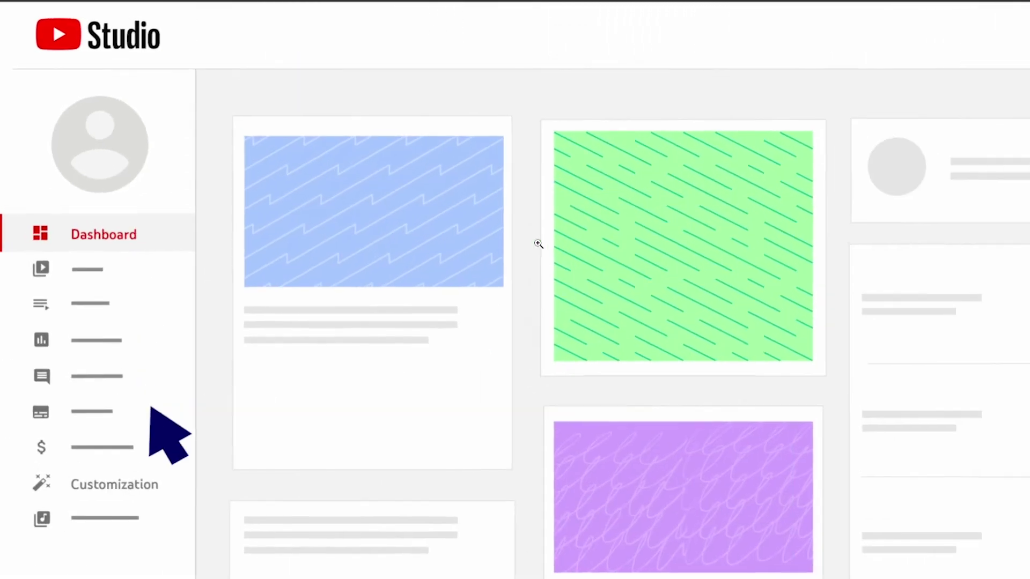
Set the channel's custom URL to youtube.com/c/MycustomURL100 in Basic info, then publish and confirm it.
click(176, 491)
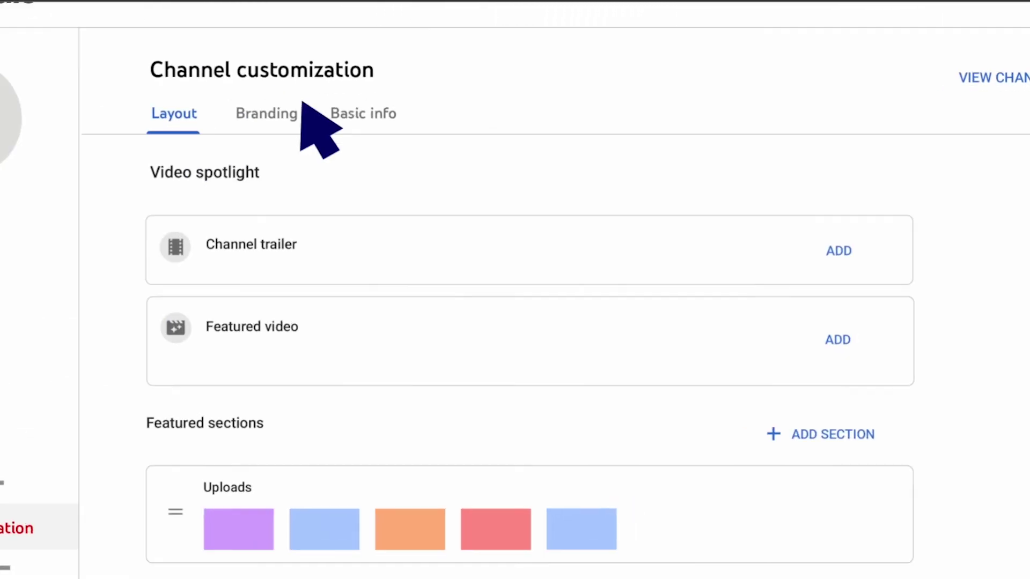
click(303, 101)
scroll(303, 104, down, 5)
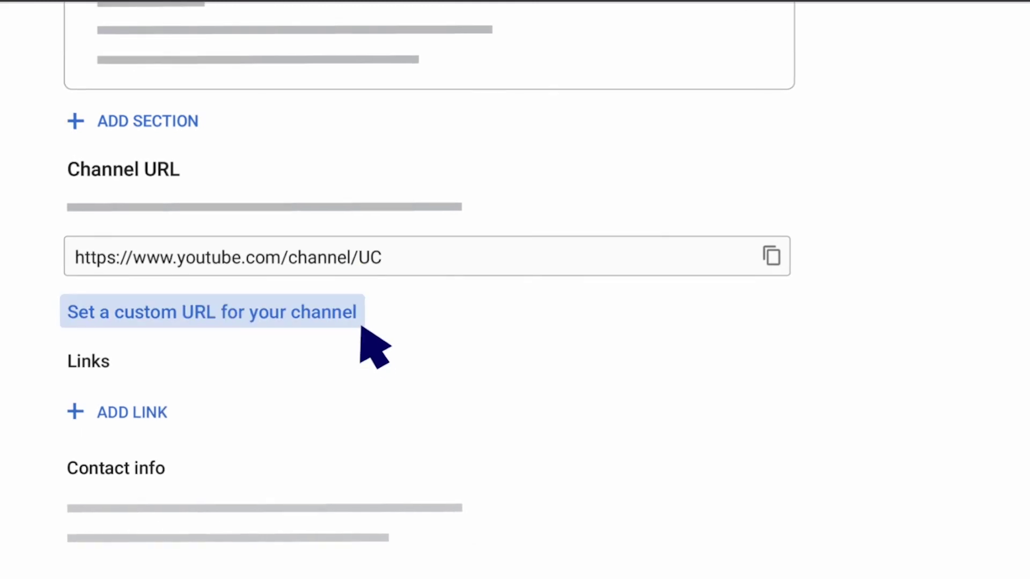
click(328, 529)
click(82, 517)
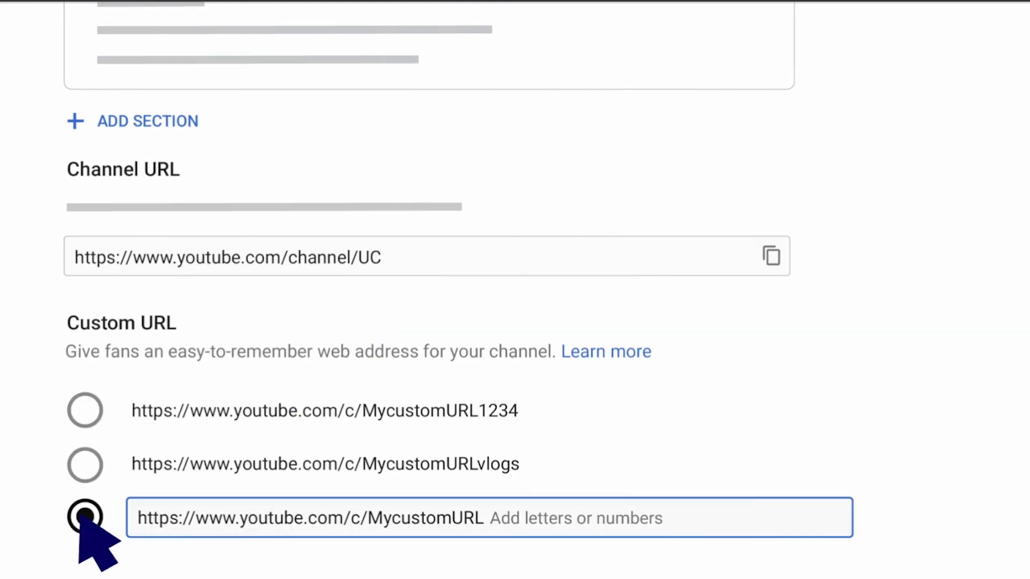
text(100)
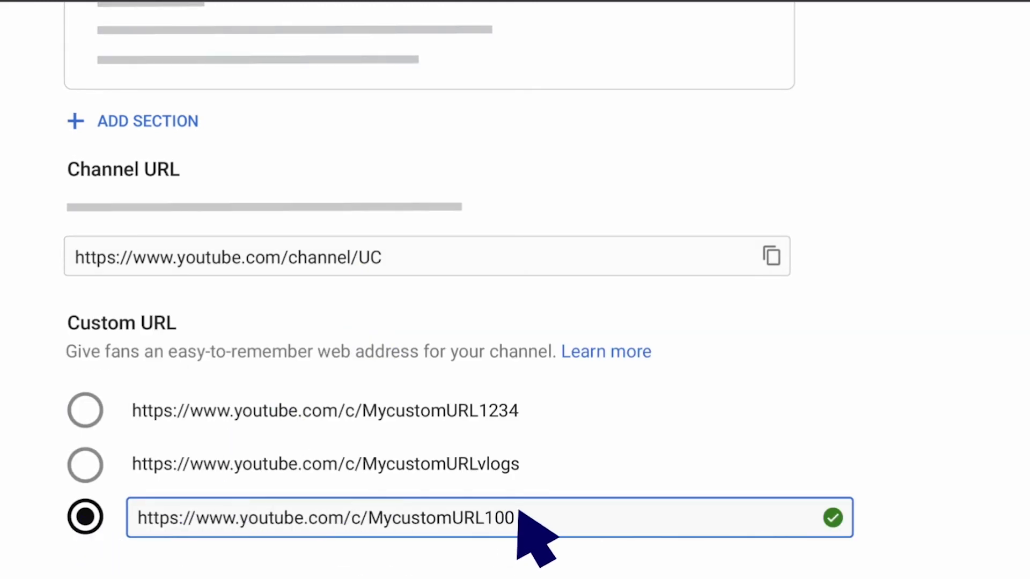
click(989, 40)
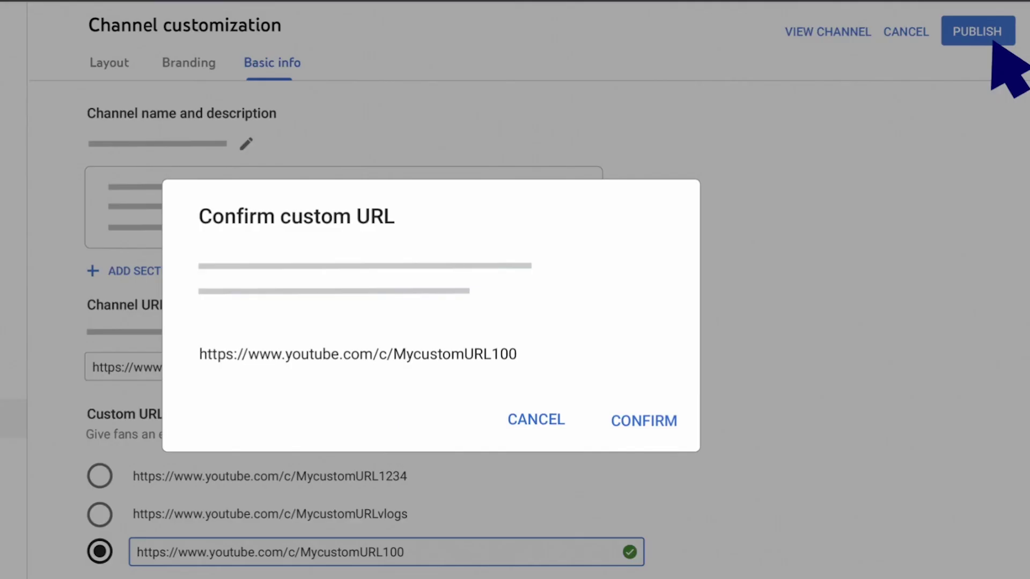
click(660, 425)
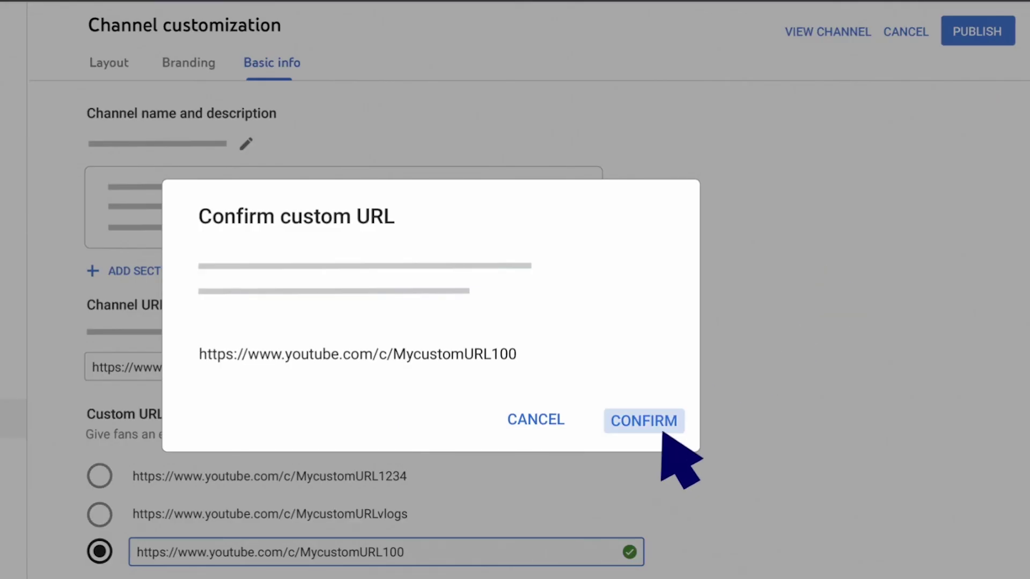